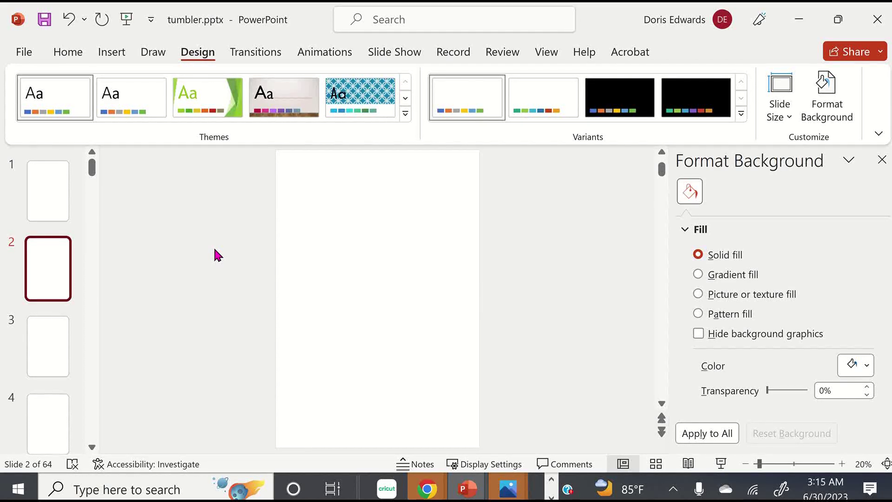
# Check the custom slide size settings for the presentation's width, height and orientation
pyautogui.click(52, 186)
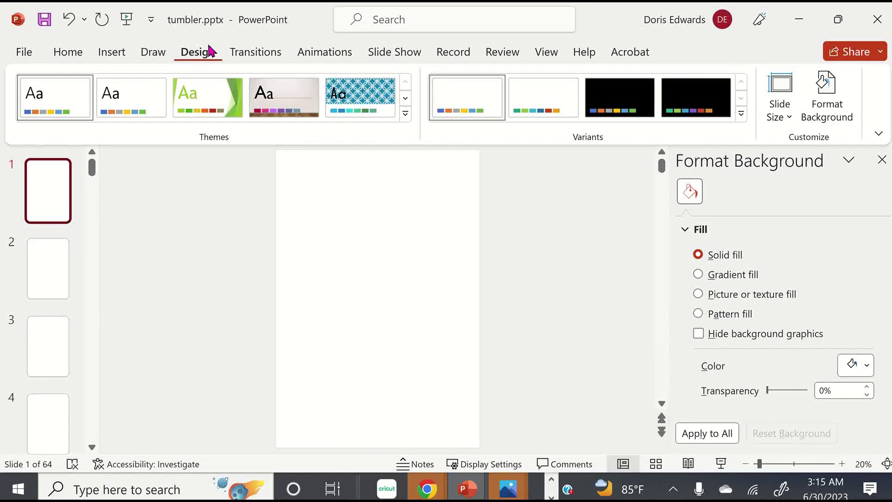
pyautogui.click(782, 109)
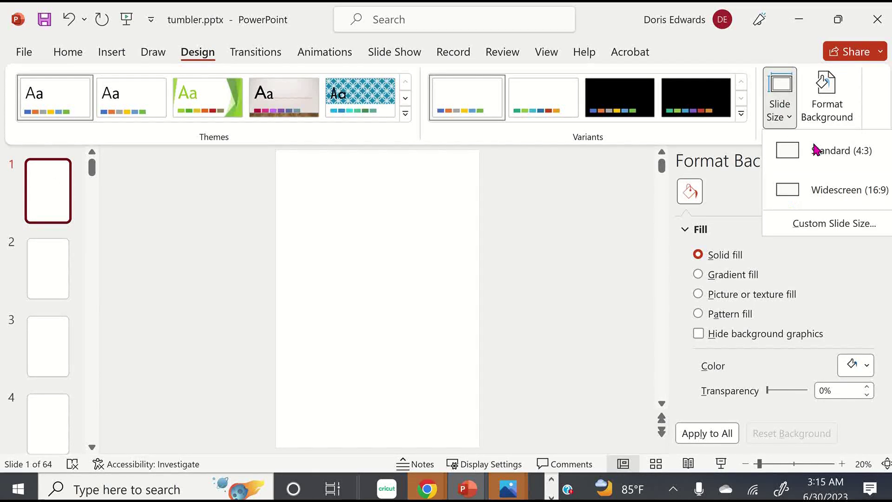
pyautogui.click(818, 225)
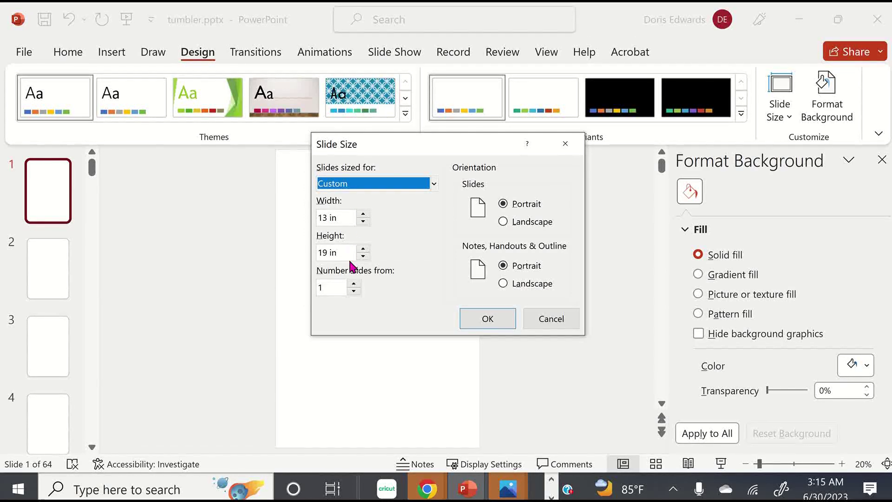
pyautogui.click(492, 315)
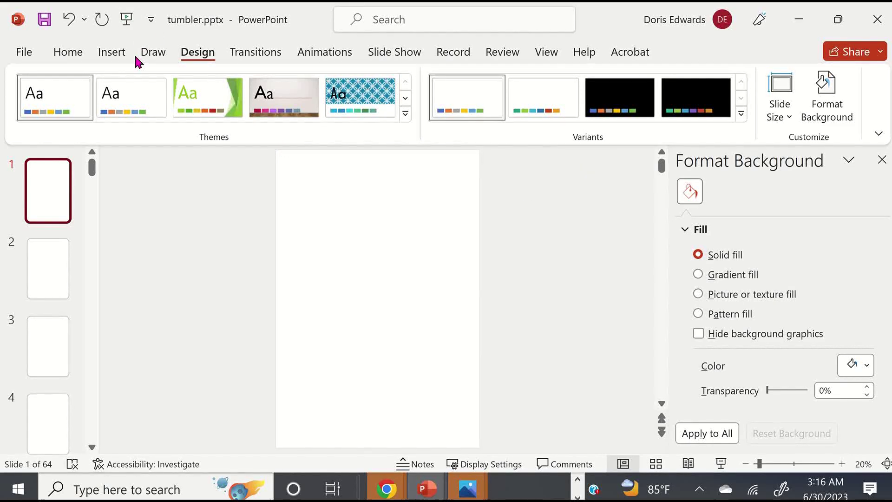
# Insert the picture "pillow design 2.png" from the Desktop onto slide 1
pyautogui.click(115, 53)
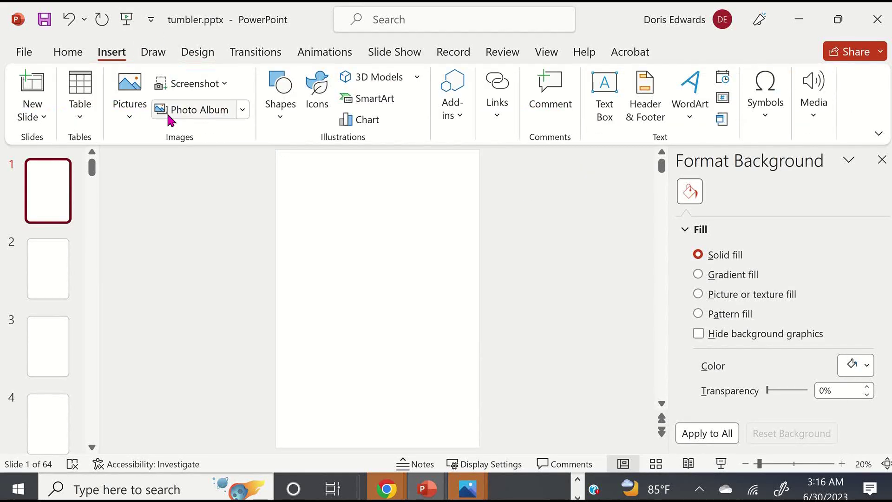
pyautogui.click(135, 122)
pyautogui.click(178, 171)
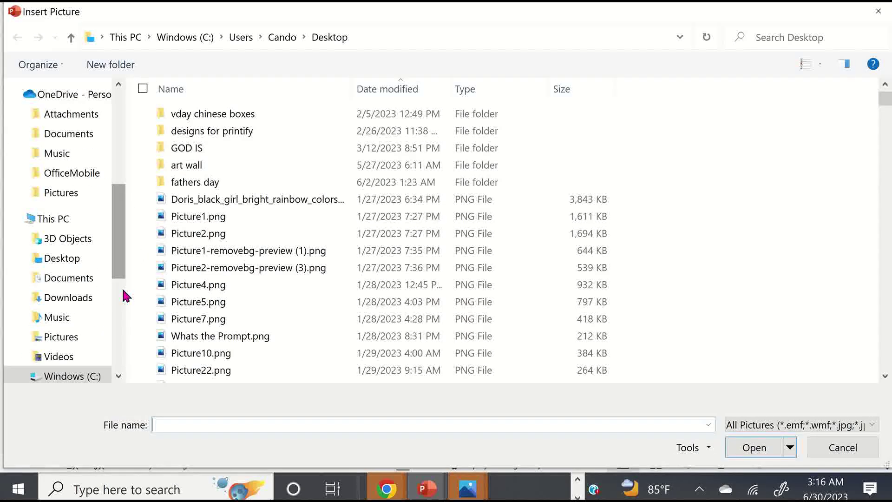
pyautogui.scroll(5, 120, 258)
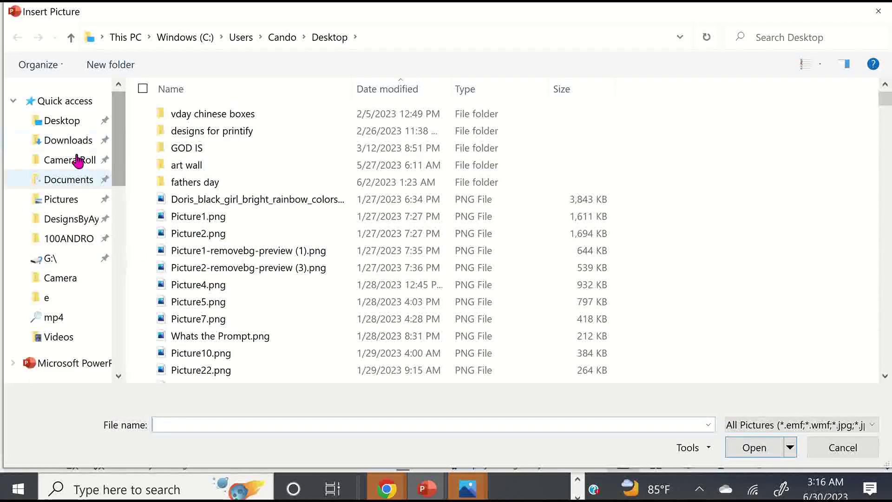
pyautogui.click(70, 121)
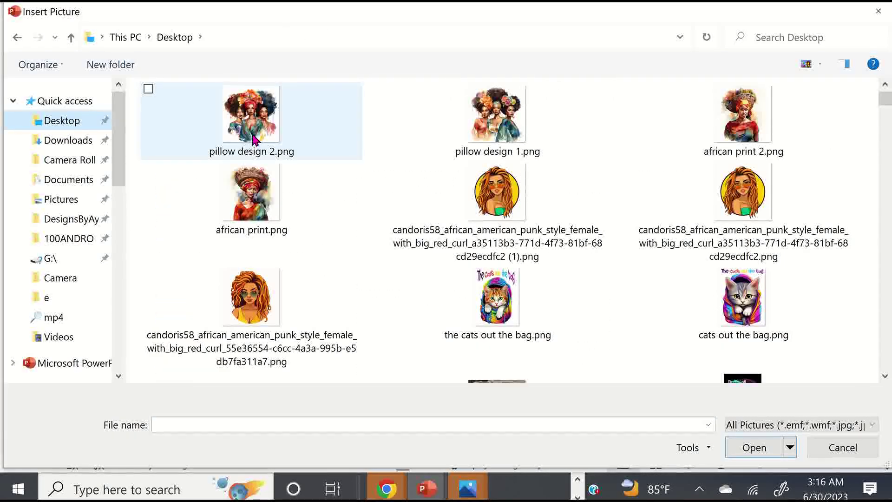
pyautogui.click(239, 150)
pyautogui.click(754, 447)
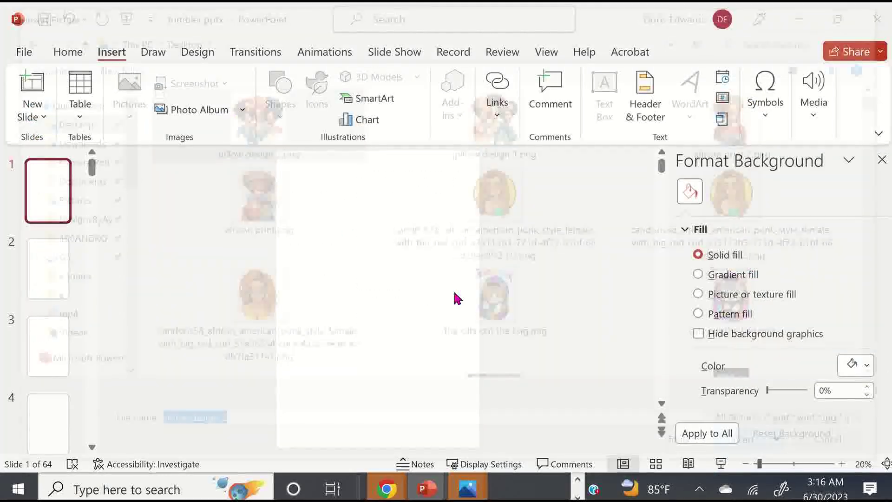
# Insert the picture "pillow design 1.png" from the Desktop onto slide 2
pyautogui.click(46, 259)
pyautogui.click(112, 52)
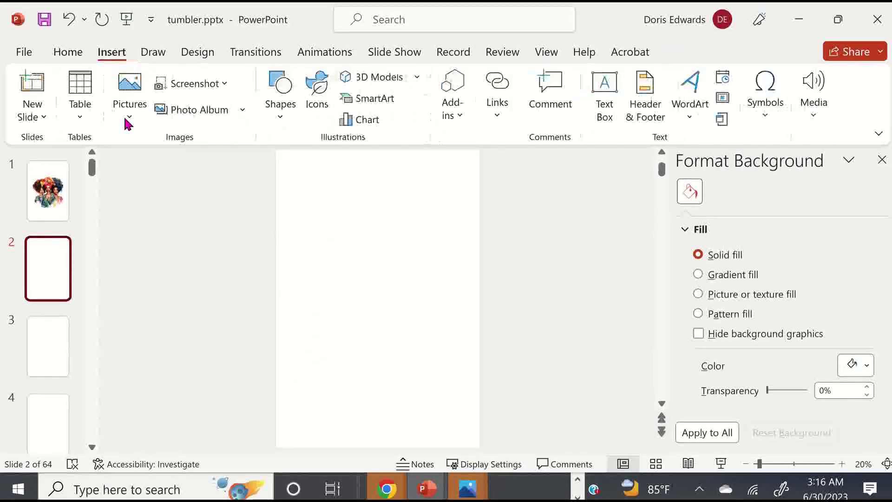
pyautogui.click(139, 168)
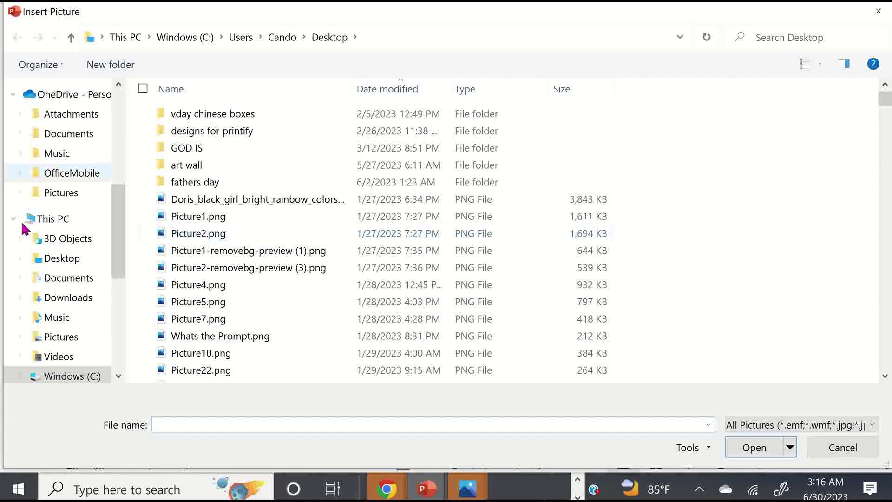
pyautogui.click(73, 259)
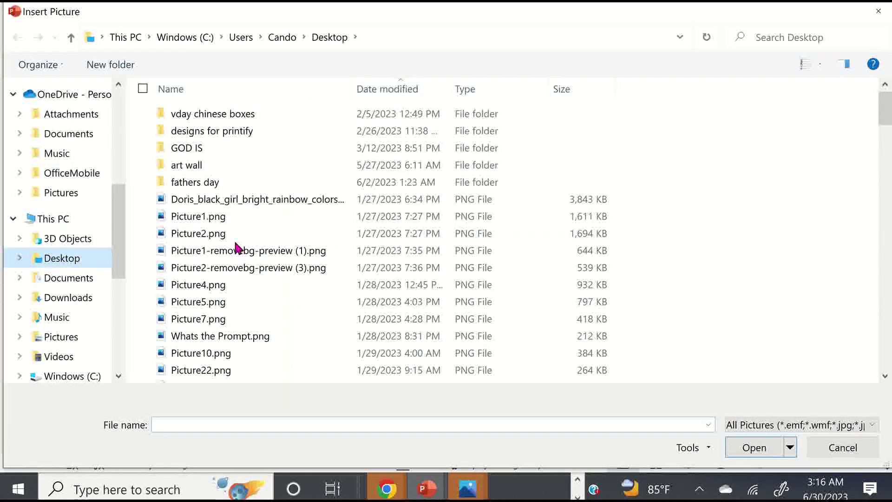
pyautogui.click(509, 132)
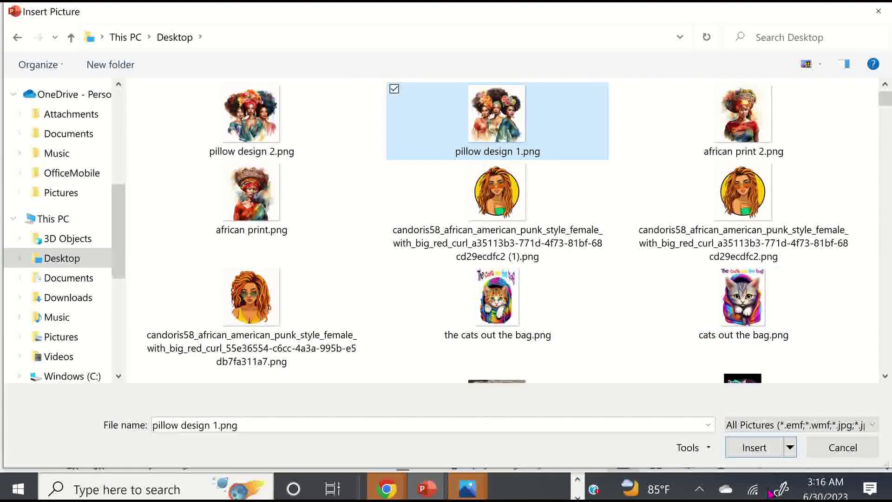
pyautogui.click(777, 455)
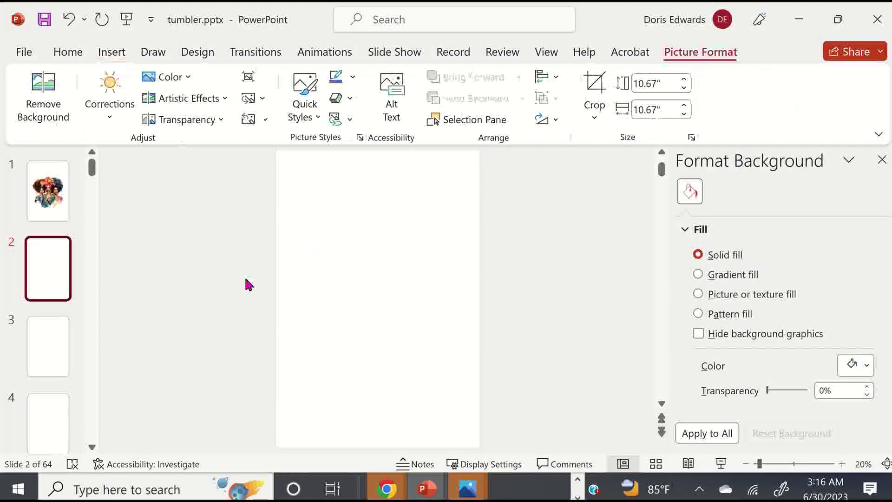
# Flip the picture of the three women on slide 1 horizontally
pyautogui.click(48, 190)
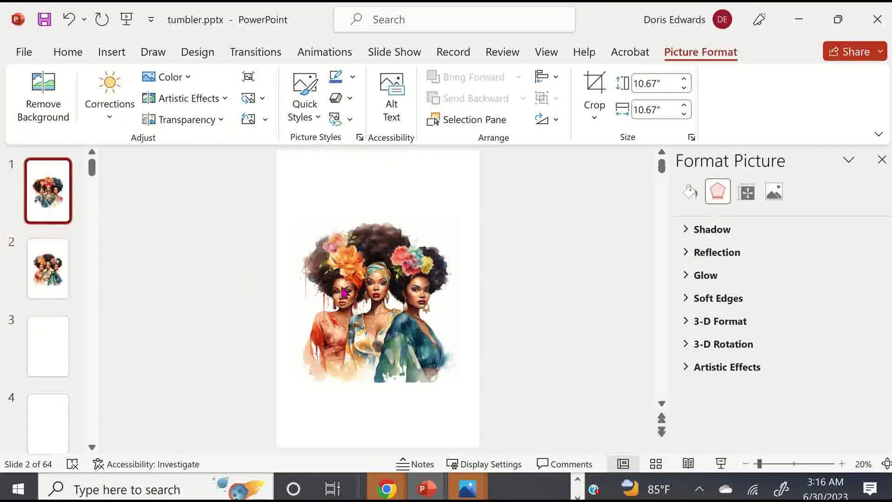
pyautogui.click(379, 280)
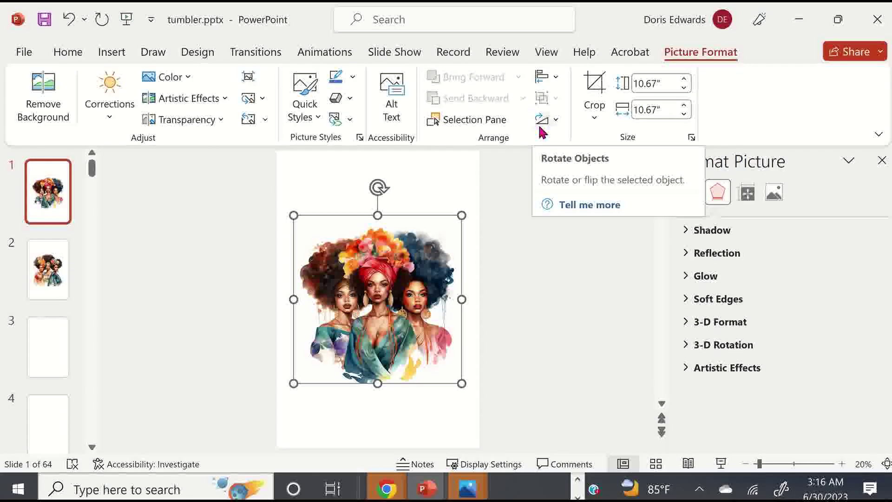
pyautogui.click(557, 120)
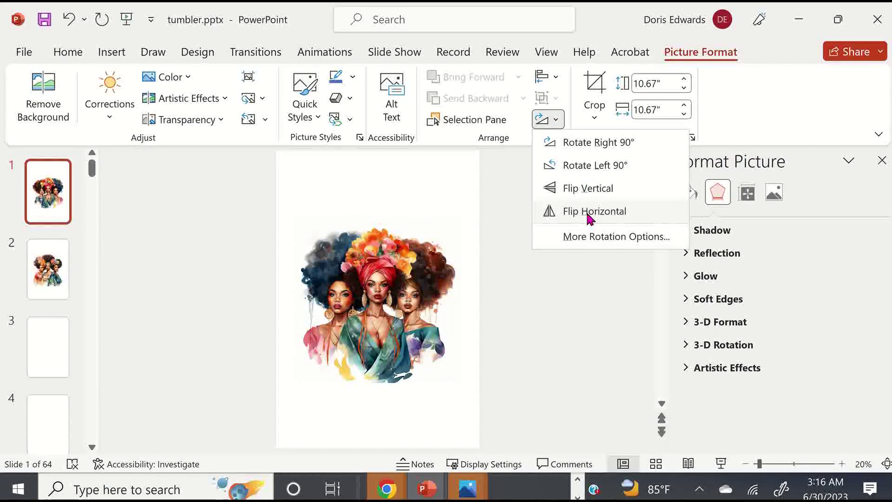
pyautogui.click(589, 212)
# Flip the picture of the three women on slide 2 horizontally
pyautogui.click(48, 269)
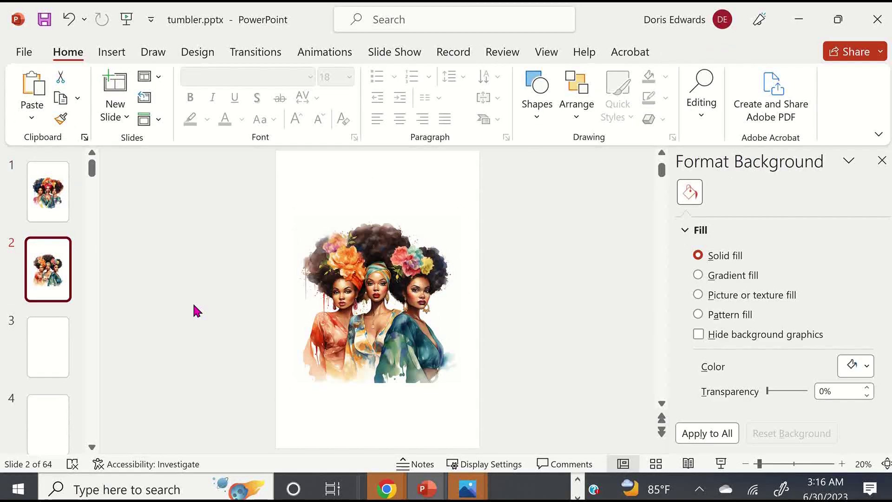
pyautogui.click(386, 290)
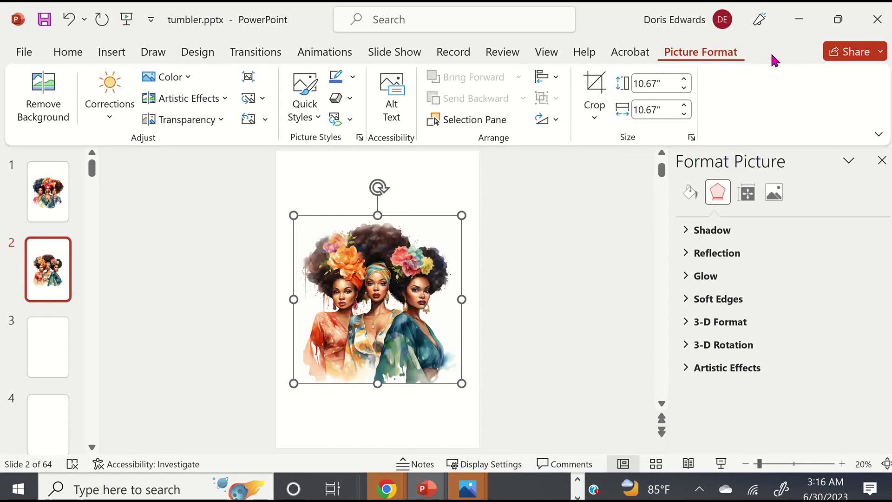
pyautogui.click(557, 121)
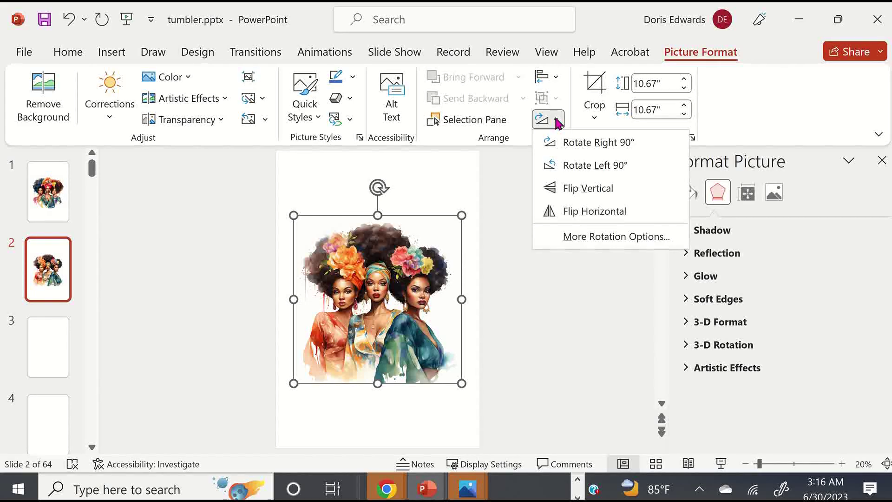
pyautogui.click(577, 215)
# Draw a rectangle about 13" wide and 11.57" high from the top edge of slide 1, across its full width
pyautogui.click(57, 212)
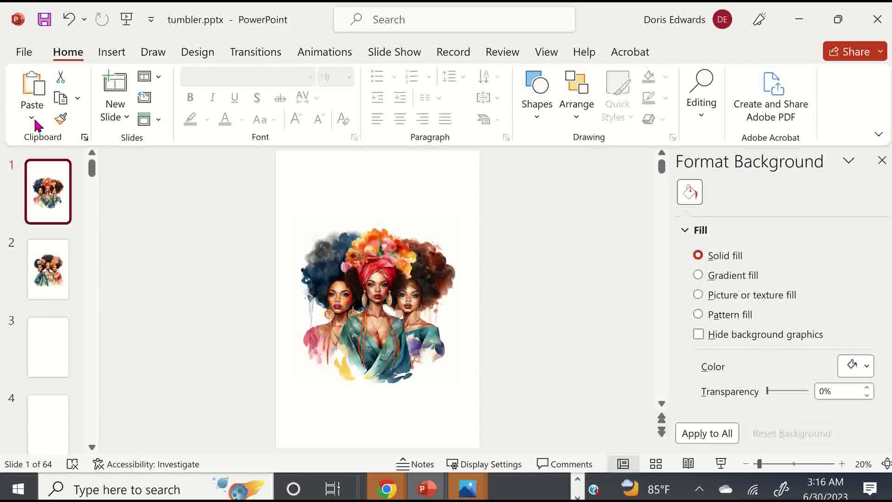
pyautogui.click(113, 53)
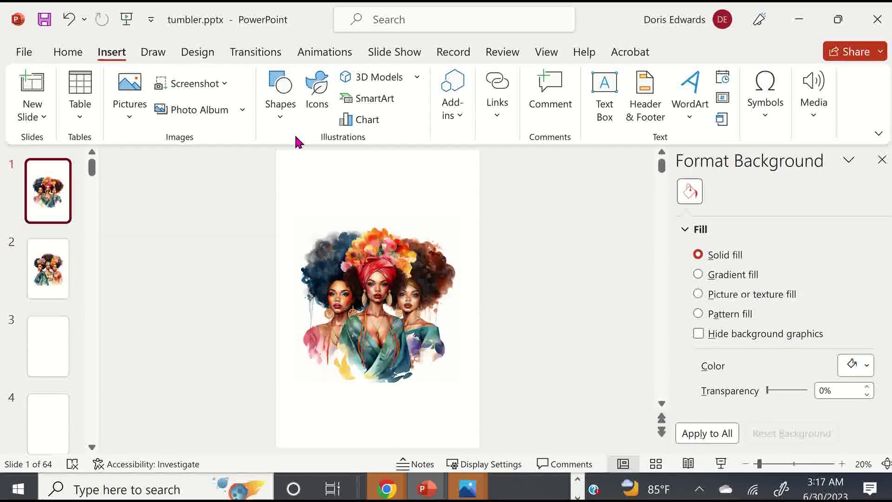
pyautogui.click(280, 108)
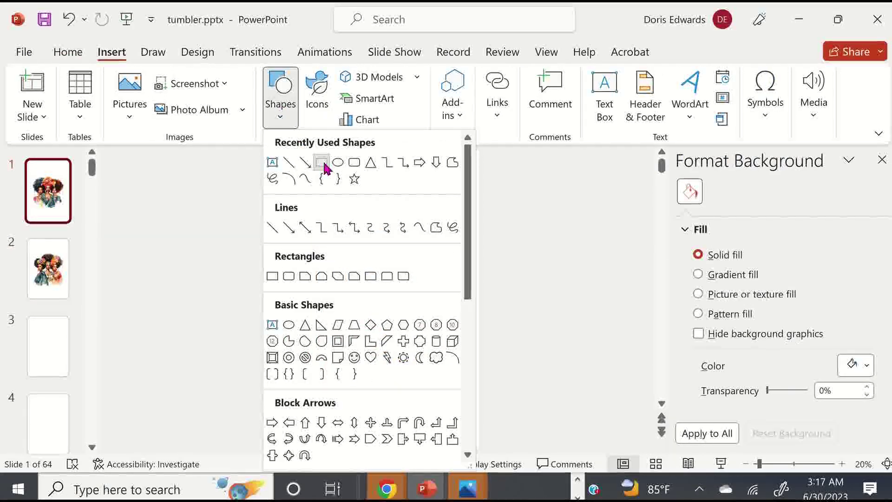
pyautogui.click(325, 163)
pyautogui.moveTo(276, 150); pyautogui.dragTo(480, 336)
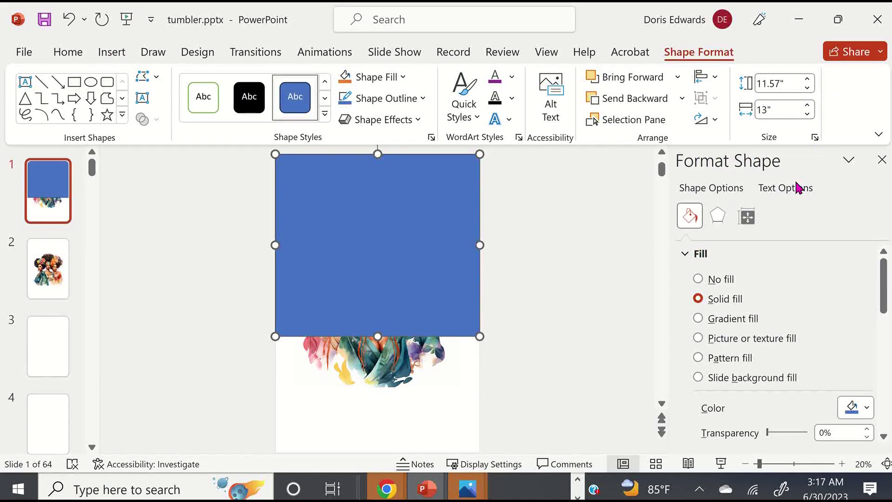
# Set both the height and the width of the blue rectangle on slide 1 to 12.95"
pyautogui.click(747, 217)
pyautogui.doubleClick(848, 275)
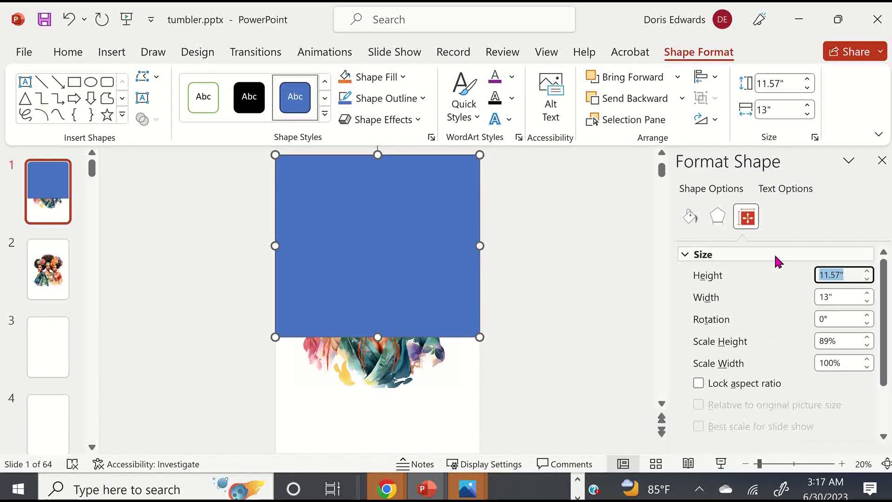
pyautogui.write('12.95')
pyautogui.press('Tab')
pyautogui.write('12.95')
pyautogui.press('Tab')
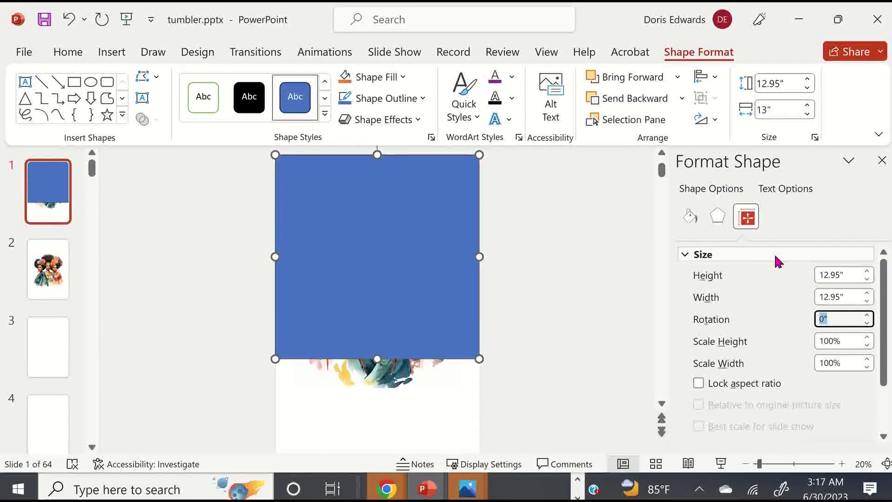
pyautogui.scroll(-1, 798, 413)
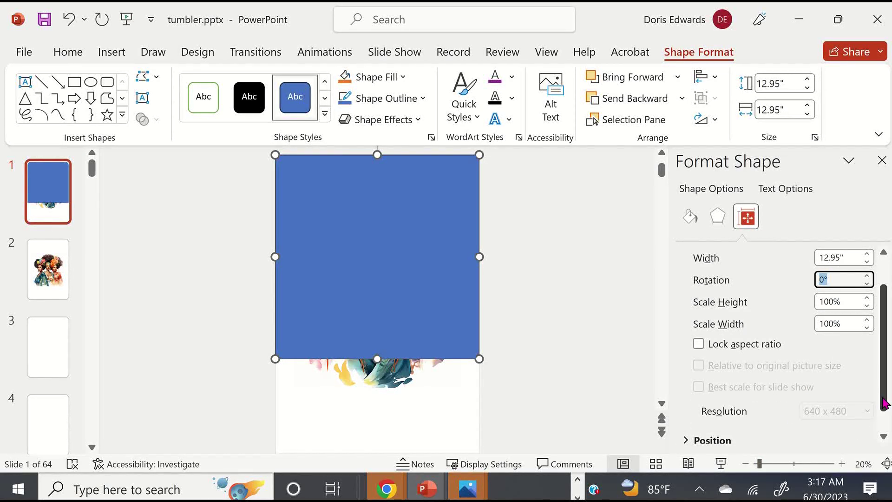
pyautogui.scroll(-1, 884, 403)
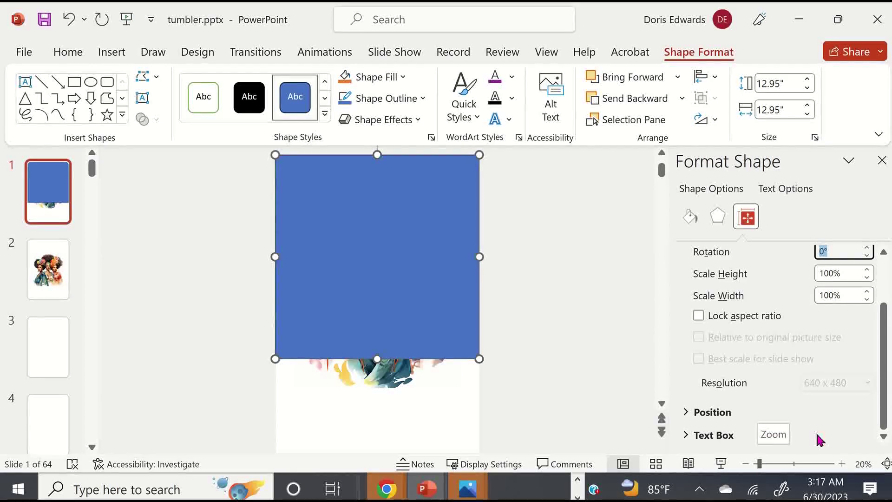
pyautogui.click(537, 298)
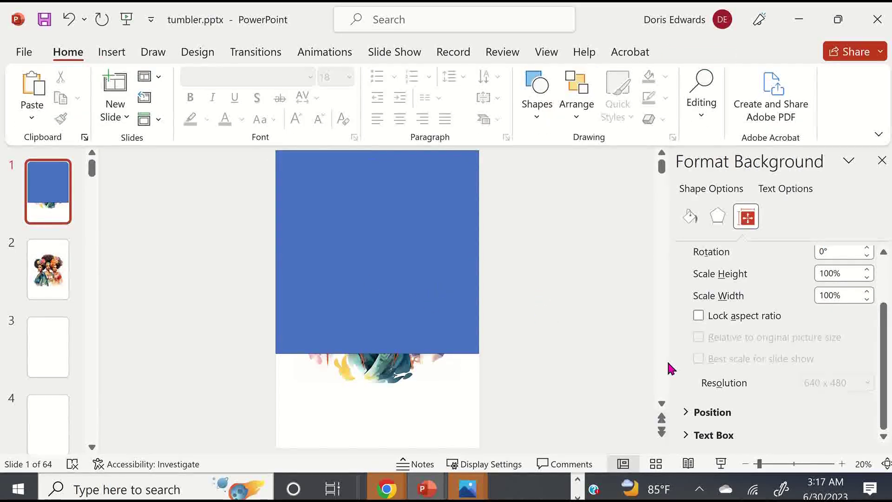
# Set the fill transparency of the blue square on slide 1 to 35%
pyautogui.click(441, 288)
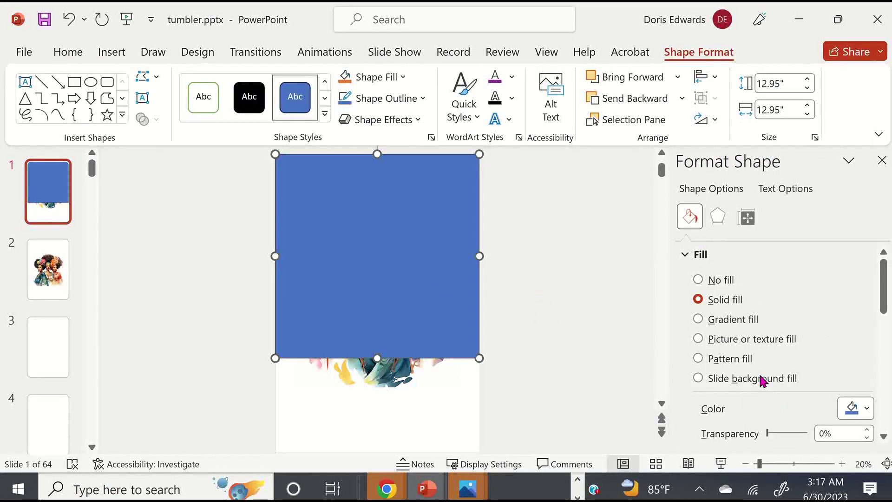
pyautogui.moveTo(767, 436); pyautogui.dragTo(779, 436)
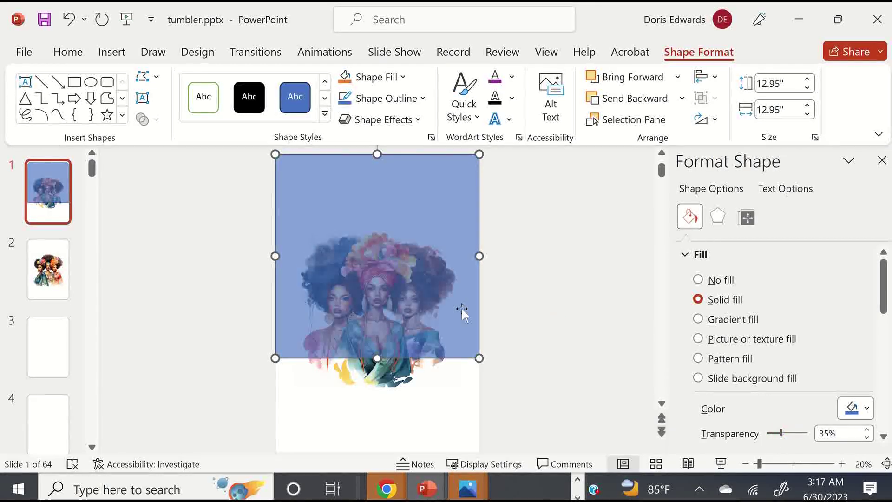
pyautogui.click(549, 348)
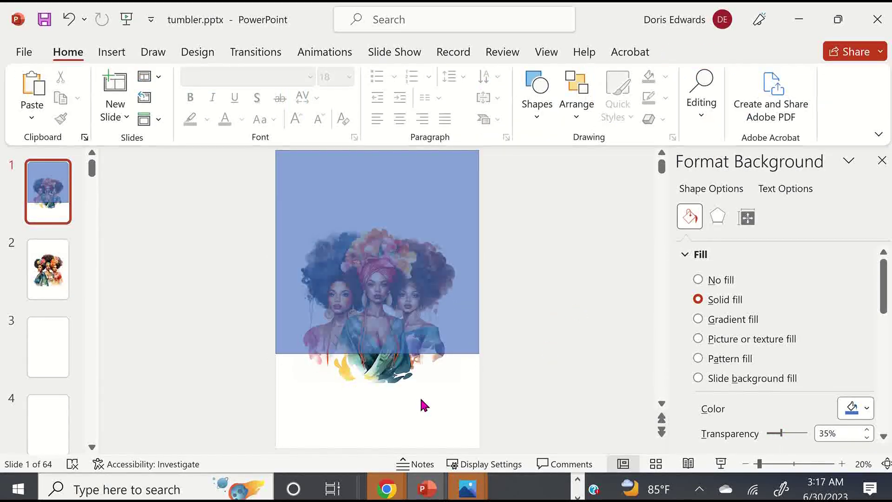
# Copy the blue square from slide 1, paste it onto slide 2 using the destination theme, and return to slide 1
pyautogui.click(447, 199)
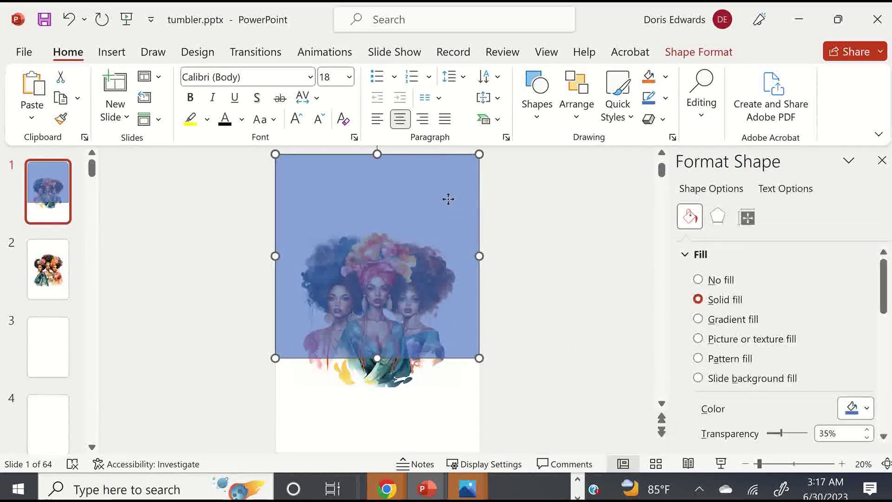
pyautogui.rightClick(447, 200)
pyautogui.click(191, 193)
pyautogui.click(44, 267)
pyautogui.press('Delete')
pyautogui.click(360, 219)
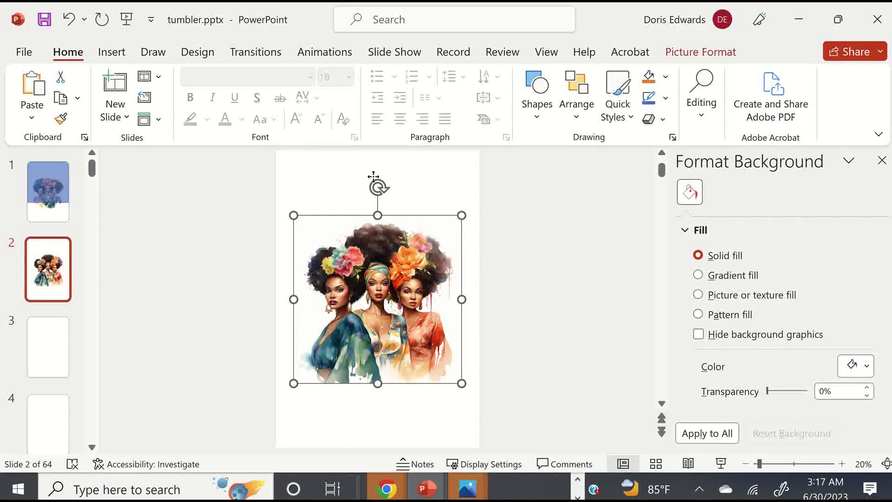
pyautogui.click(324, 165)
pyautogui.rightClick(324, 165)
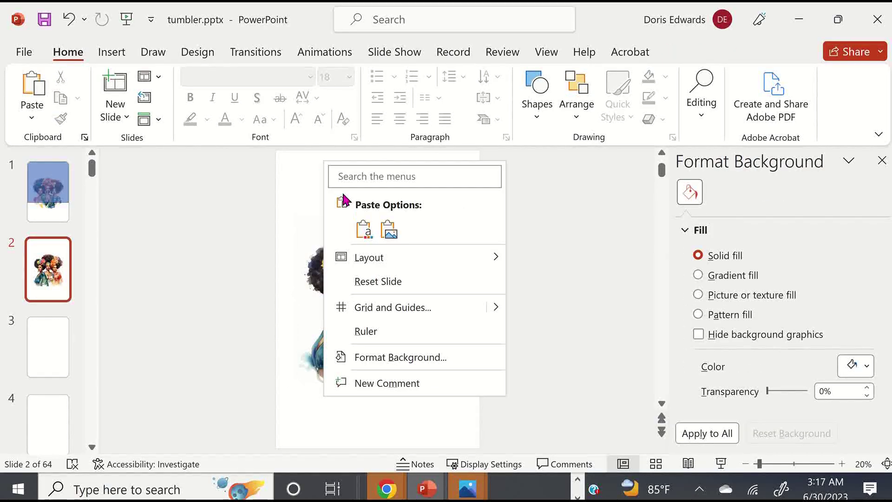
pyautogui.click(363, 229)
pyautogui.click(47, 190)
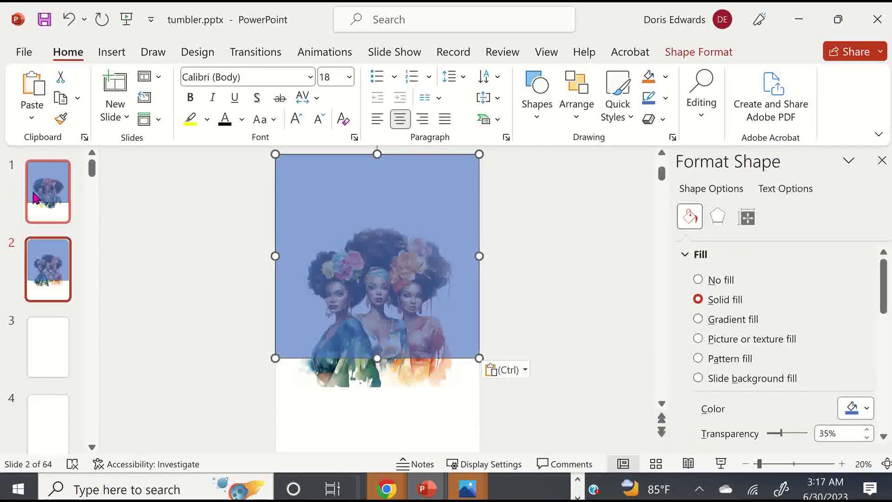
# Move the picture on slide 1 partly off the slide's right edge and back to the centre of its lower half
pyautogui.click(400, 374)
pyautogui.moveTo(498, 390); pyautogui.dragTo(524, 388)
pyautogui.click(333, 398)
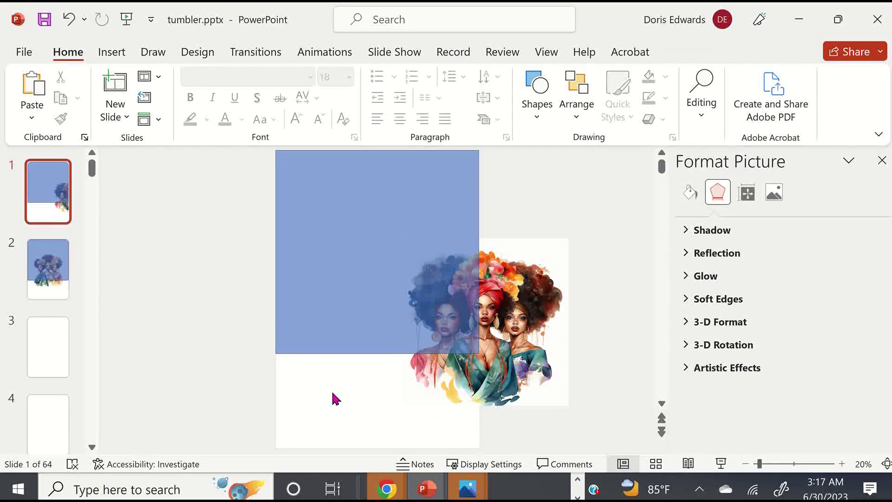
pyautogui.click(510, 336)
pyautogui.moveTo(509, 336); pyautogui.dragTo(411, 367)
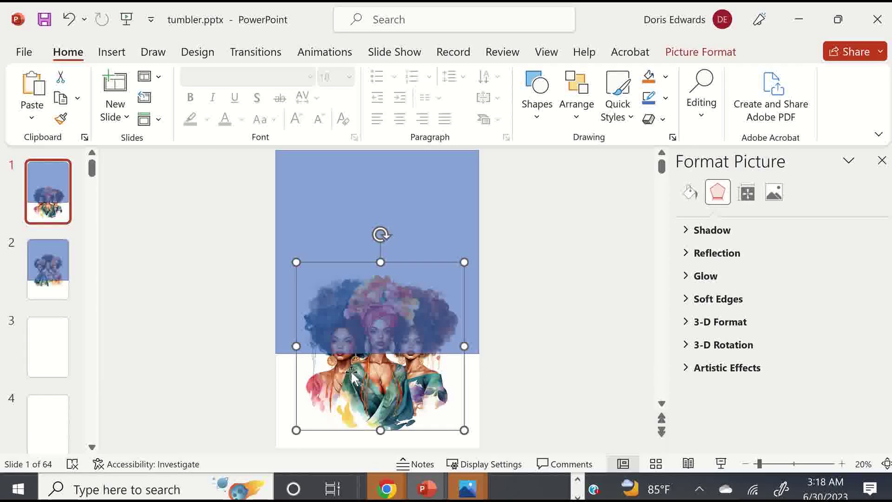
# Turn the picture on slide 1 into the slide's background picture fill from the clipboard, deleting the original picture
pyautogui.rightClick(402, 394)
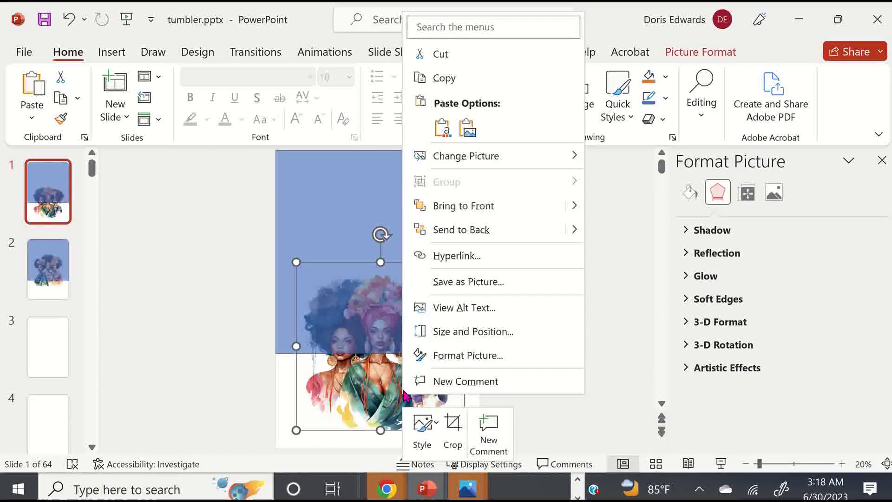
pyautogui.click(452, 80)
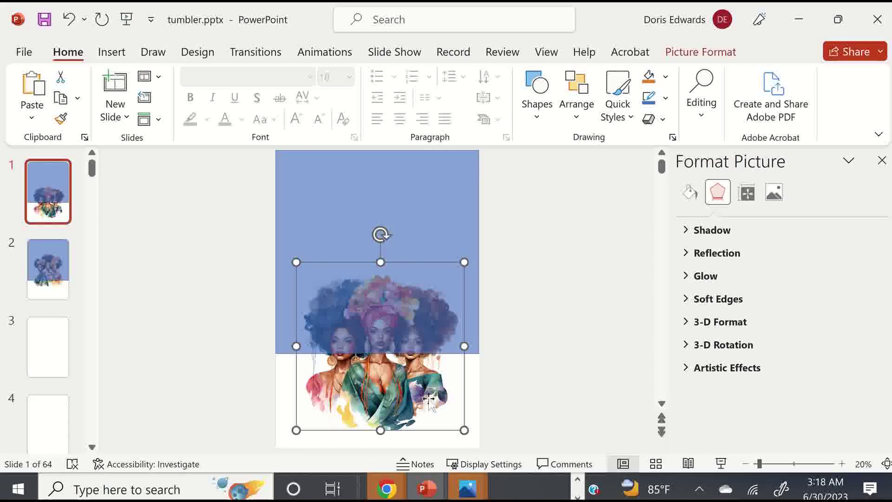
pyautogui.press('Delete')
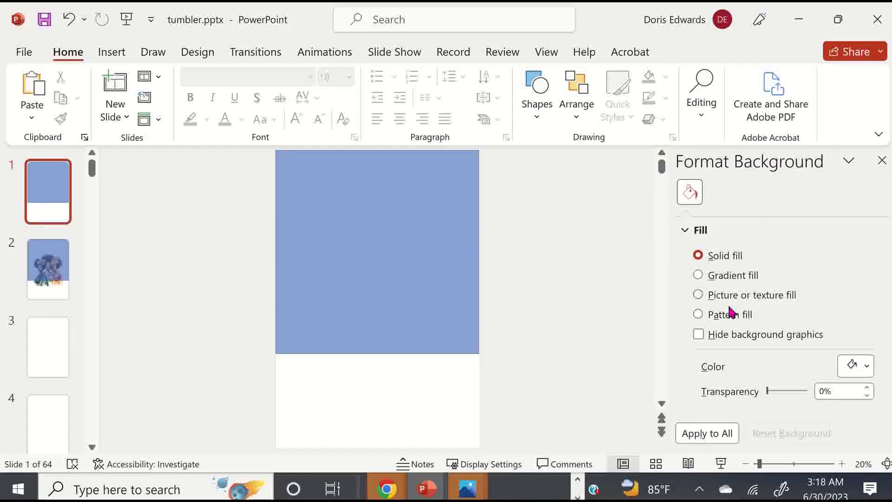
pyautogui.click(697, 296)
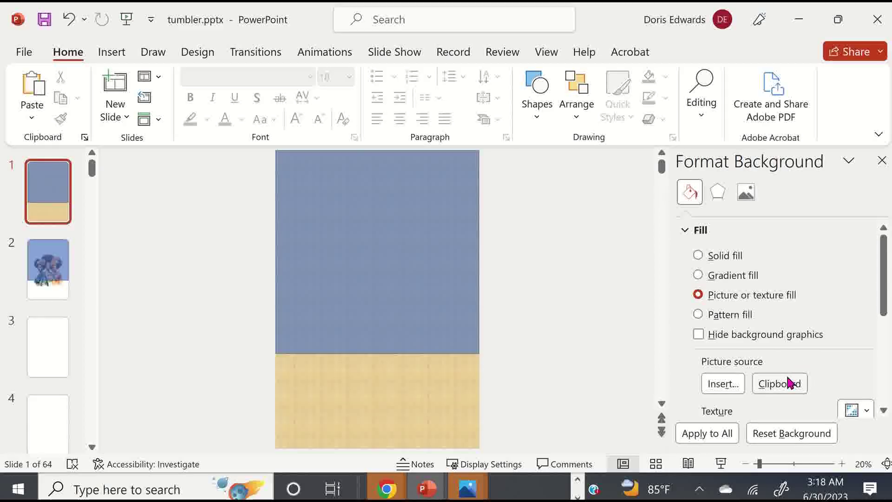
pyautogui.click(790, 383)
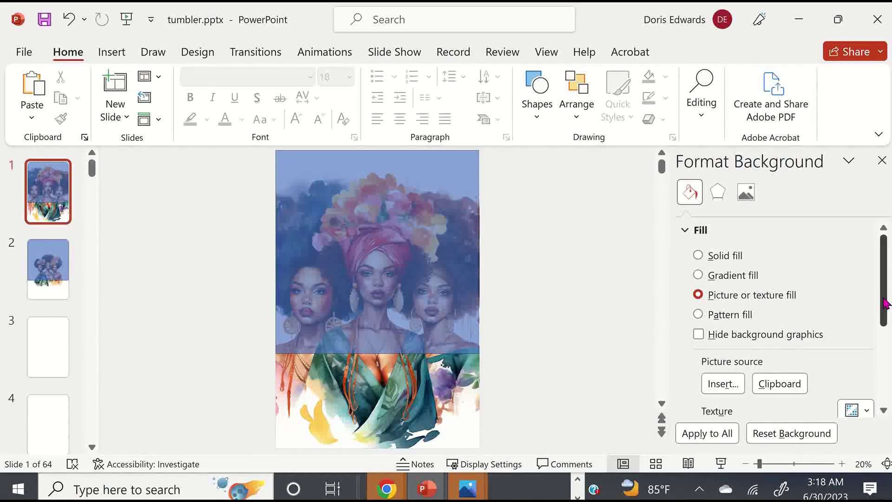
# Set the left offset of slide 1's background picture to -2%
pyautogui.moveTo(885, 302); pyautogui.dragTo(884, 379)
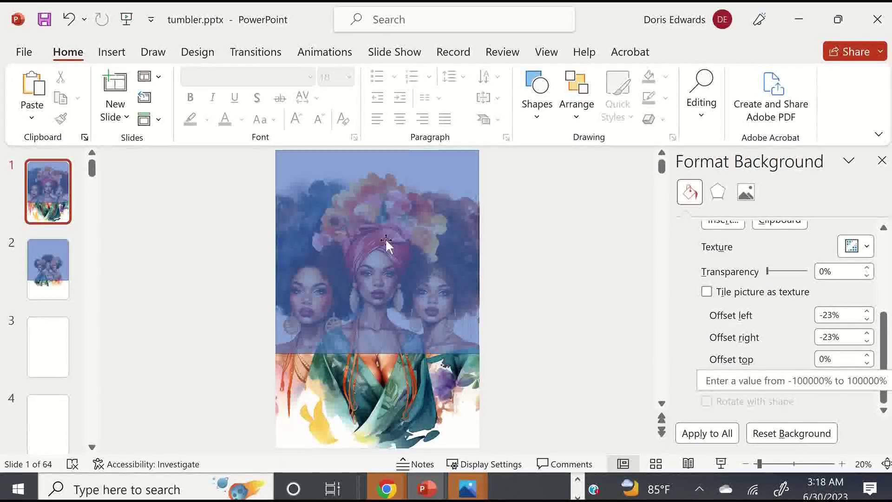
pyautogui.click(866, 312)
pyautogui.click(867, 312)
pyautogui.click(867, 312)
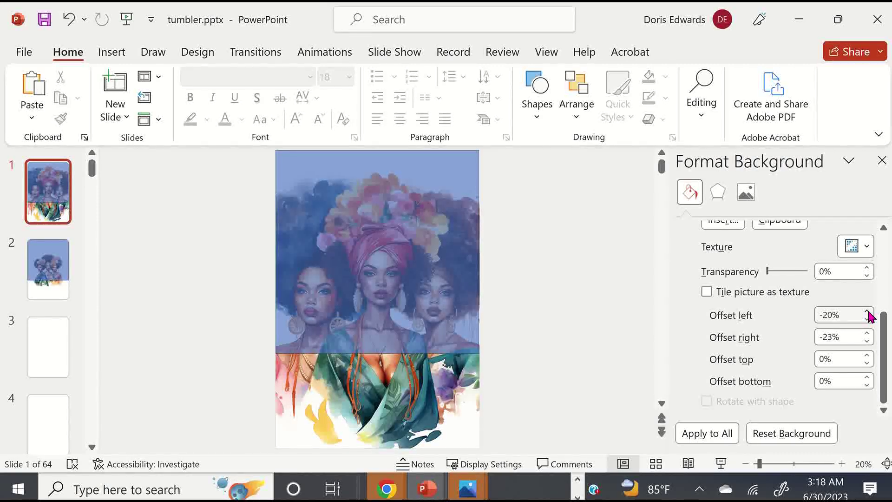
pyautogui.click(867, 312)
pyautogui.click(866, 312)
pyautogui.click(866, 312)
pyautogui.click(866, 312)
pyautogui.click(867, 312)
pyautogui.click(867, 312)
pyautogui.click(866, 312)
pyautogui.click(866, 312)
pyautogui.click(866, 312)
pyautogui.click(866, 312)
pyautogui.click(867, 312)
pyautogui.click(867, 312)
pyautogui.click(867, 312)
pyautogui.click(867, 312)
pyautogui.click(867, 312)
pyautogui.click(867, 312)
pyautogui.click(867, 312)
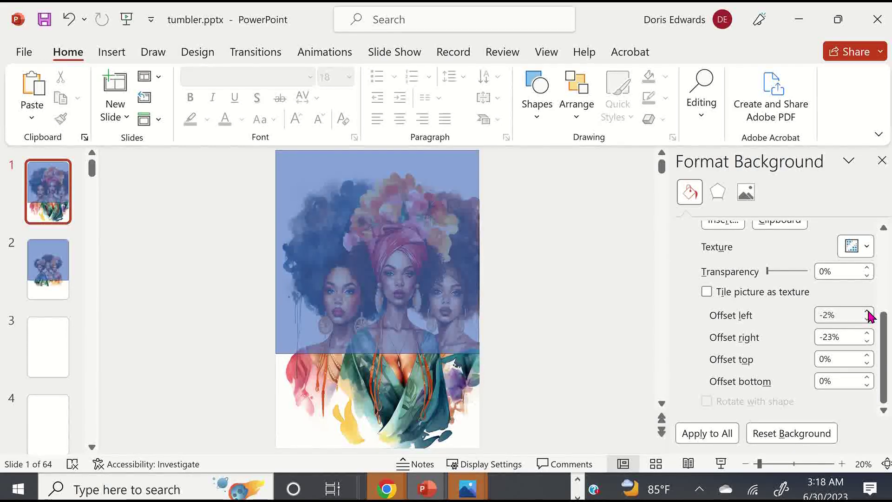
# Set the right offset of slide 1's background picture to -2%
pyautogui.click(866, 333)
pyautogui.click(867, 333)
pyautogui.click(866, 333)
pyautogui.click(866, 333)
pyautogui.click(867, 333)
pyautogui.click(866, 333)
pyautogui.click(867, 333)
pyautogui.click(866, 333)
pyautogui.doubleClick(867, 333)
pyautogui.tripleClick(867, 333)
pyautogui.doubleClick(866, 333)
pyautogui.doubleClick(866, 333)
pyautogui.doubleClick(867, 333)
pyautogui.click(867, 333)
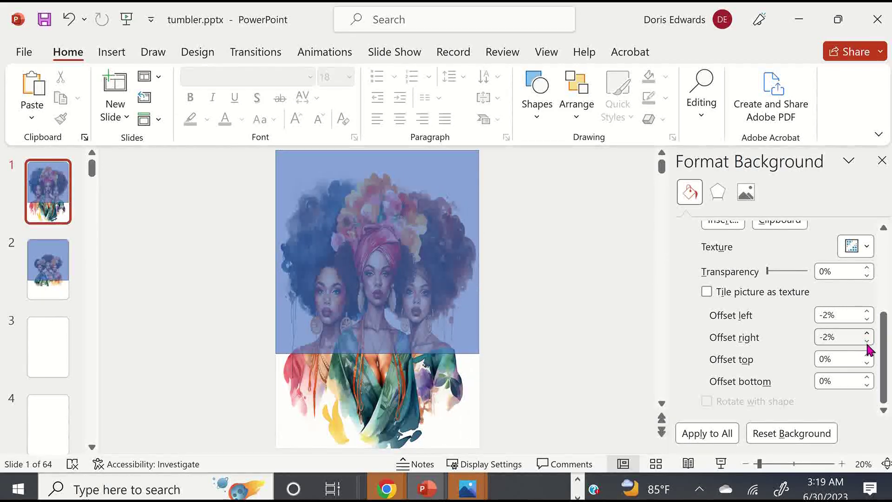
# Set the bottom offset of slide 1's background picture to 33%
pyautogui.click(866, 385)
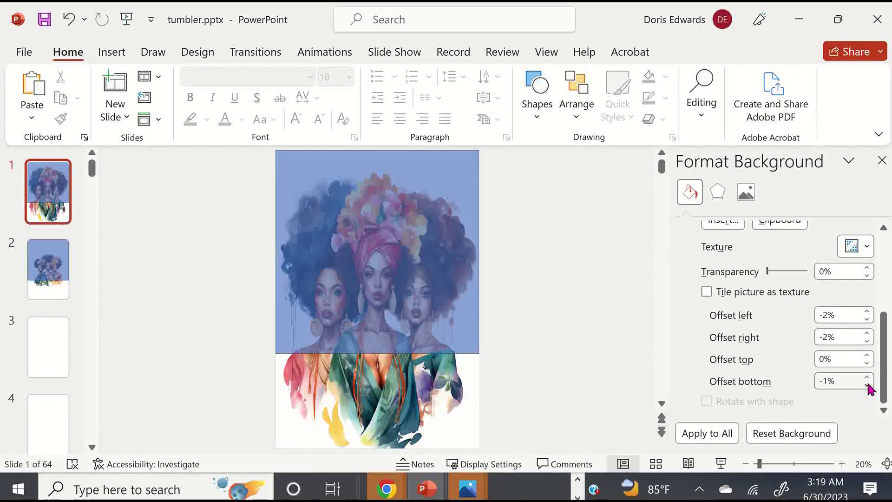
pyautogui.doubleClick(867, 377)
pyautogui.doubleClick(866, 377)
pyautogui.doubleClick(866, 377)
pyautogui.click(867, 377)
pyautogui.moveTo(867, 377); pyautogui.dragTo(867, 377)
pyautogui.doubleClick(866, 377)
pyautogui.doubleClick(866, 377)
pyautogui.doubleClick(866, 377)
pyautogui.click(867, 377)
pyautogui.click(866, 377)
pyautogui.doubleClick(866, 377)
pyautogui.click(866, 377)
pyautogui.doubleClick(866, 377)
pyautogui.doubleClick(867, 377)
pyautogui.doubleClick(867, 377)
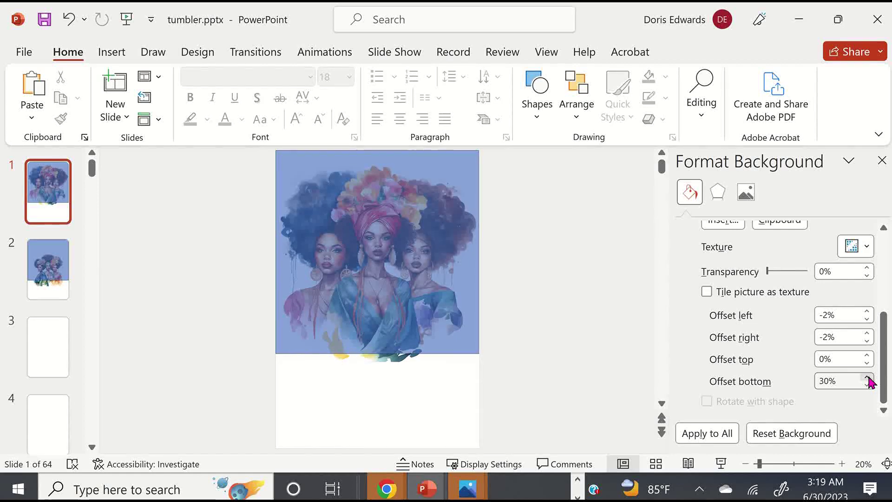
pyautogui.click(867, 377)
pyautogui.click(867, 377)
# Set the top offset of slide 1's background picture to -4%
pyautogui.click(867, 355)
pyautogui.click(867, 363)
pyautogui.click(867, 364)
pyautogui.click(867, 364)
pyautogui.click(867, 364)
pyautogui.click(867, 363)
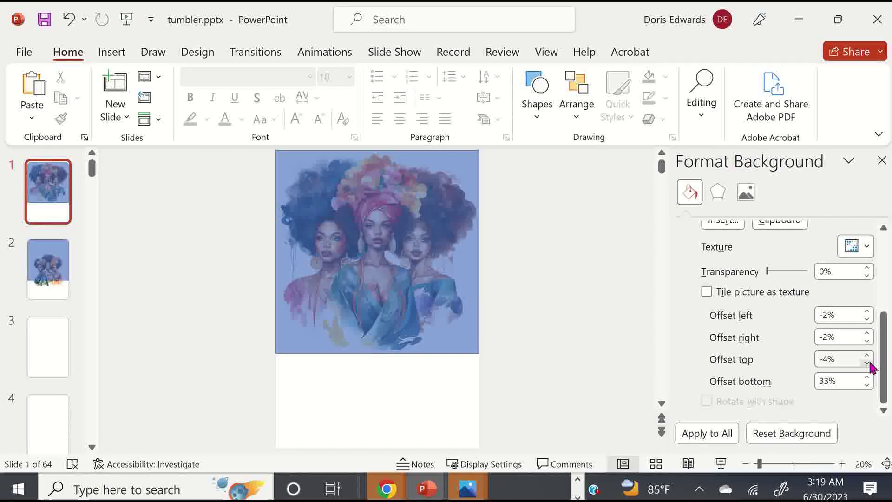
# Delete the blue sizing square from slide 1
pyautogui.click(435, 268)
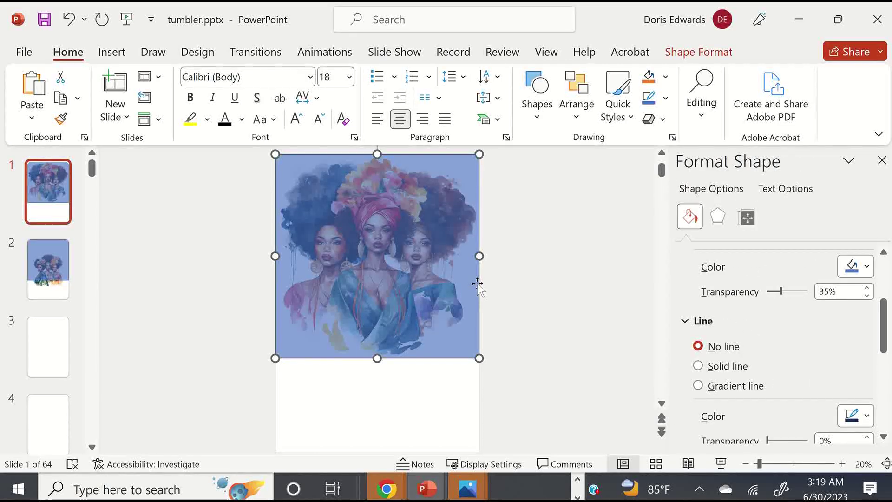
pyautogui.press('Delete')
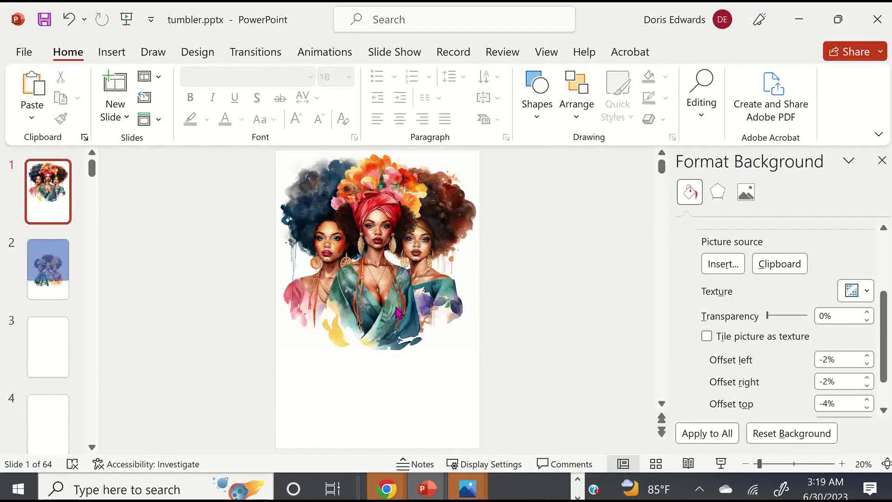
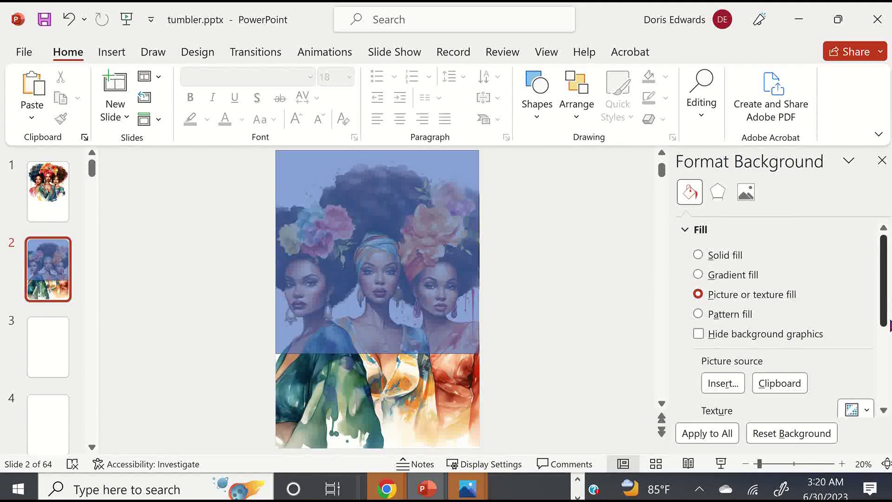
# Check slide 1's background offsets and set both the left and right offsets of slide 2's background picture to -2%
pyautogui.click(41, 212)
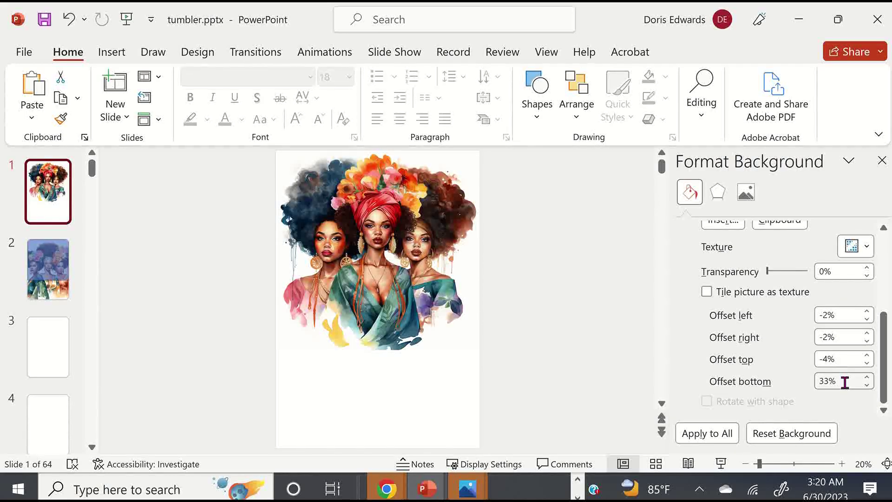
pyautogui.press('Down')
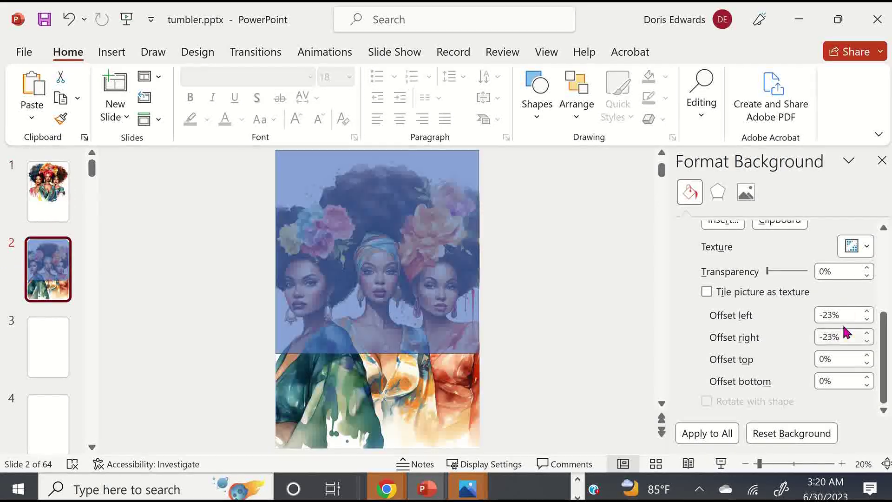
pyautogui.click(834, 315)
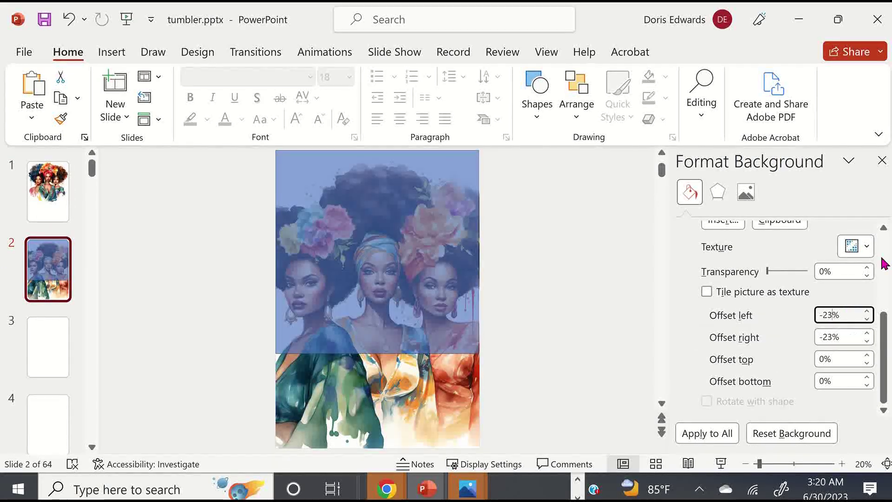
pyautogui.press('BackSpace')
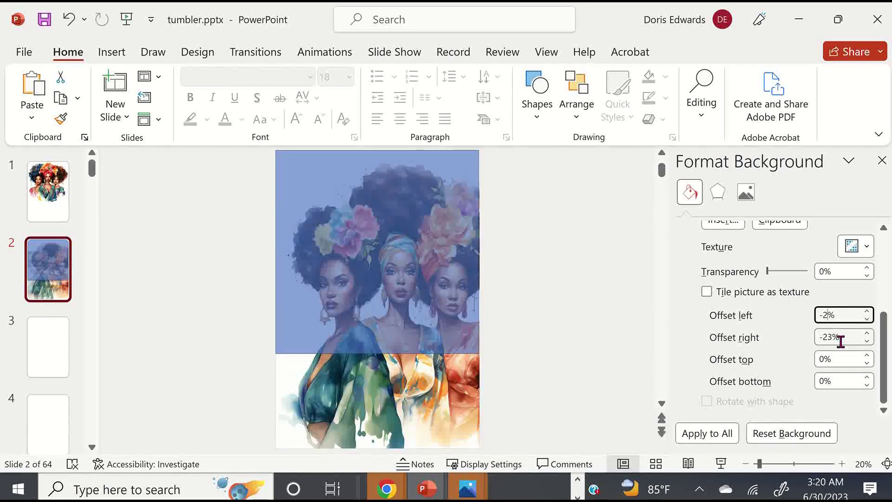
pyautogui.click(833, 338)
pyautogui.press('BackSpace')
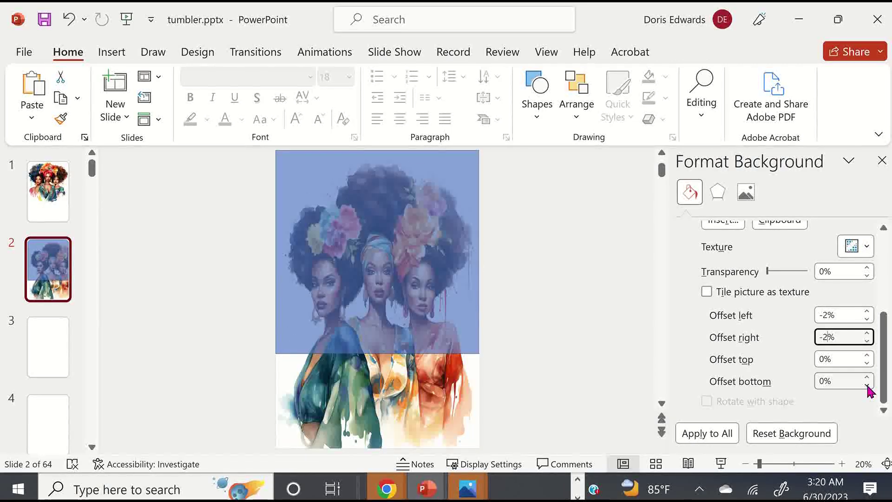
# Set slide 2's background picture offsets to 4% for the top and 33% for the bottom
pyautogui.click(822, 359)
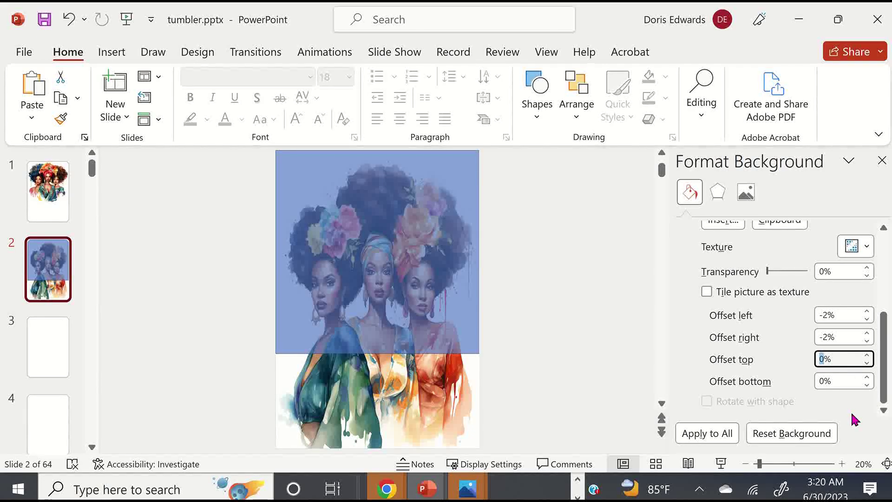
pyautogui.write('4')
pyautogui.press('Tab')
pyautogui.write('33')
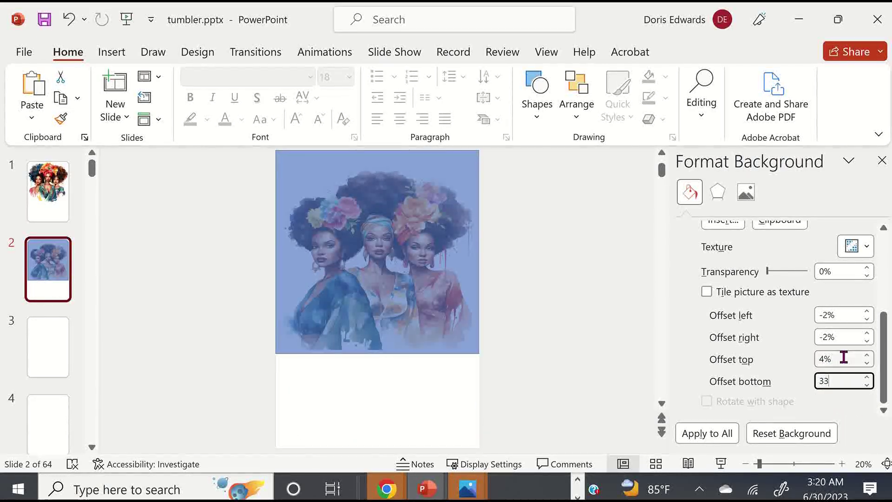
pyautogui.press('Return')
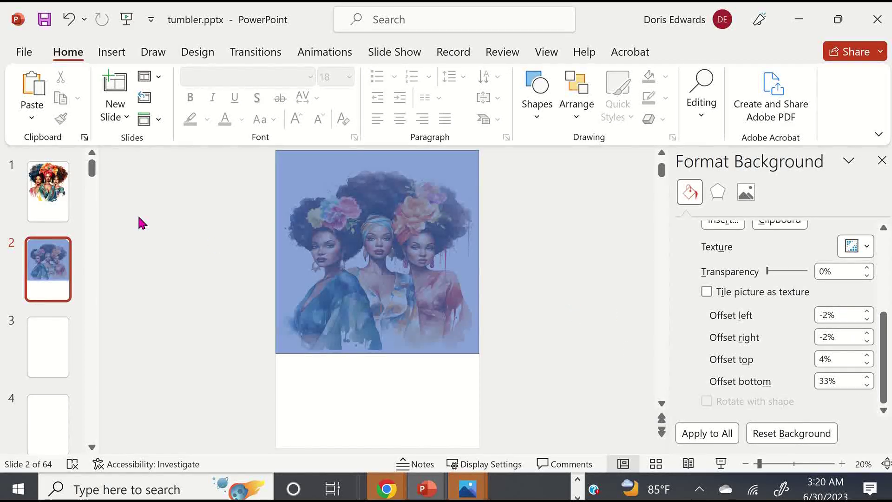
# Compare with slide 1's offsets and set the top offset of slide 2's background picture to -4%
pyautogui.click(35, 205)
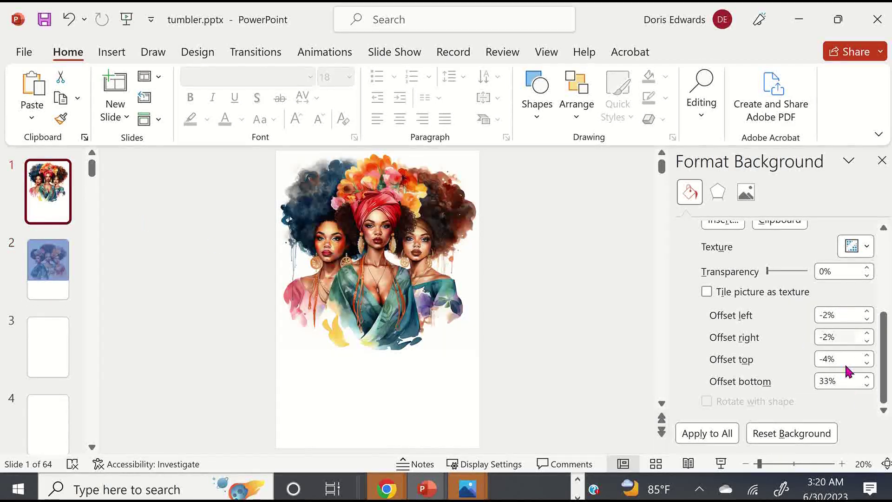
pyautogui.click(29, 275)
pyautogui.click(867, 363)
pyautogui.click(866, 356)
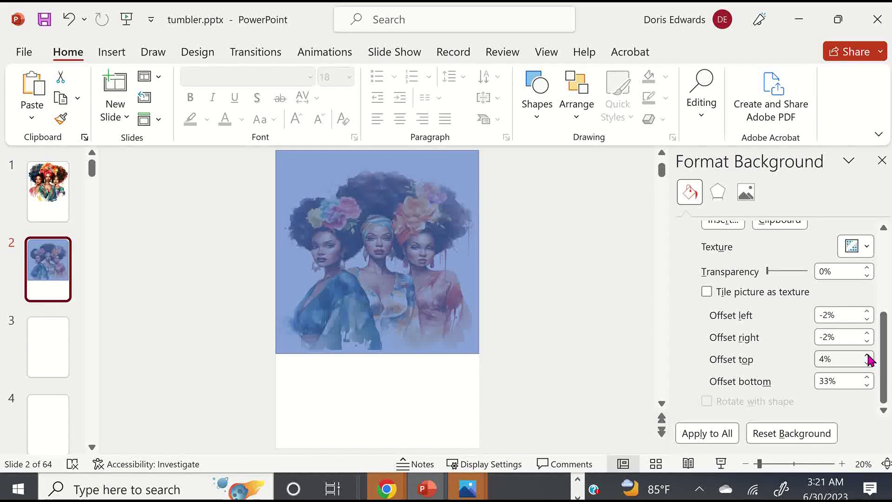
pyautogui.click(866, 356)
pyautogui.click(867, 363)
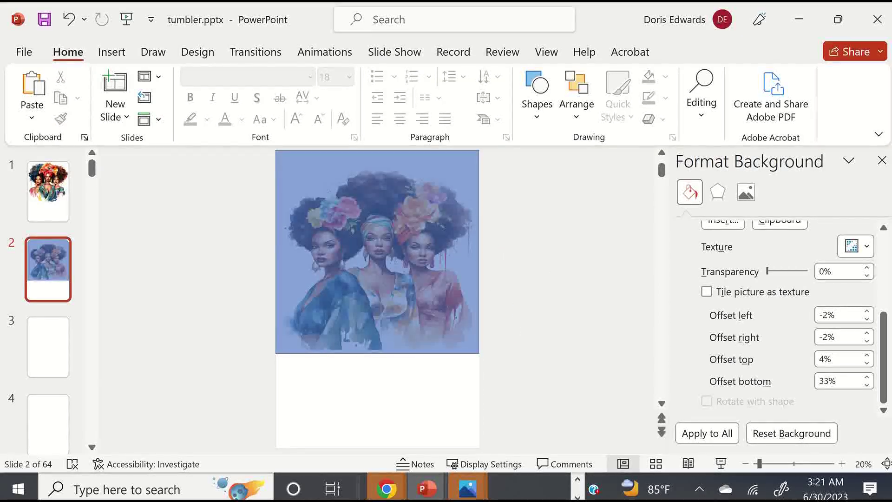
pyautogui.click(867, 357)
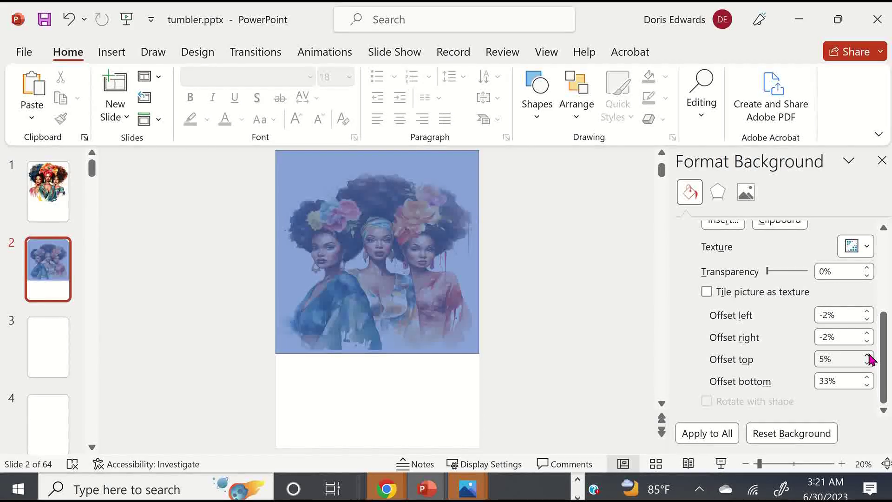
pyautogui.click(867, 363)
pyautogui.click(867, 363)
pyautogui.click(867, 363)
pyautogui.click(867, 363)
pyautogui.click(867, 363)
pyautogui.click(867, 363)
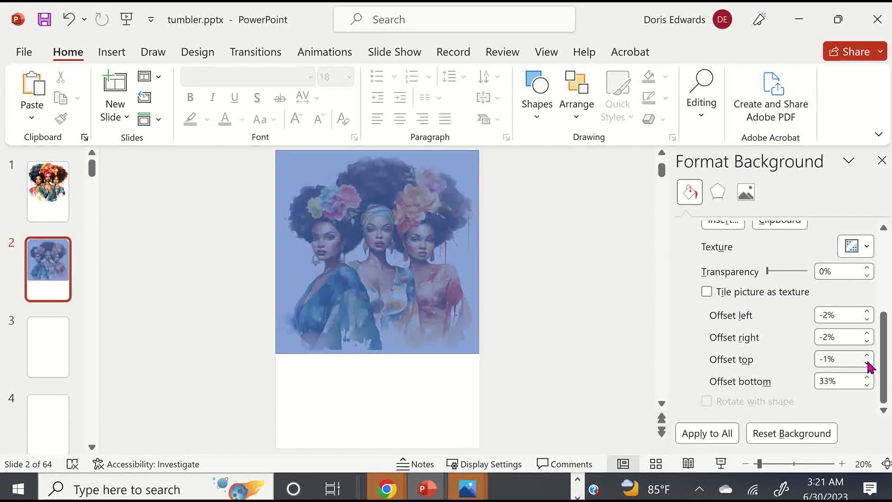
pyautogui.click(867, 364)
pyautogui.click(867, 363)
pyautogui.click(867, 363)
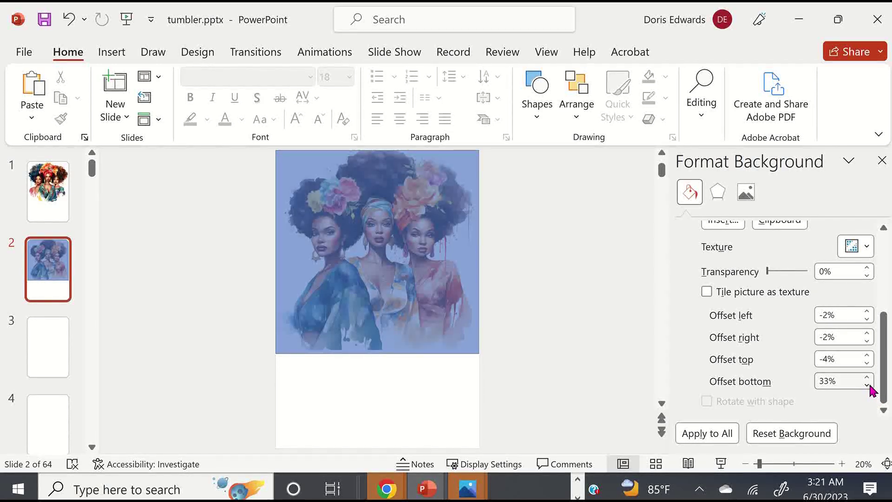
# Set the bottom offset of slide 2's background picture to 34%
pyautogui.click(867, 385)
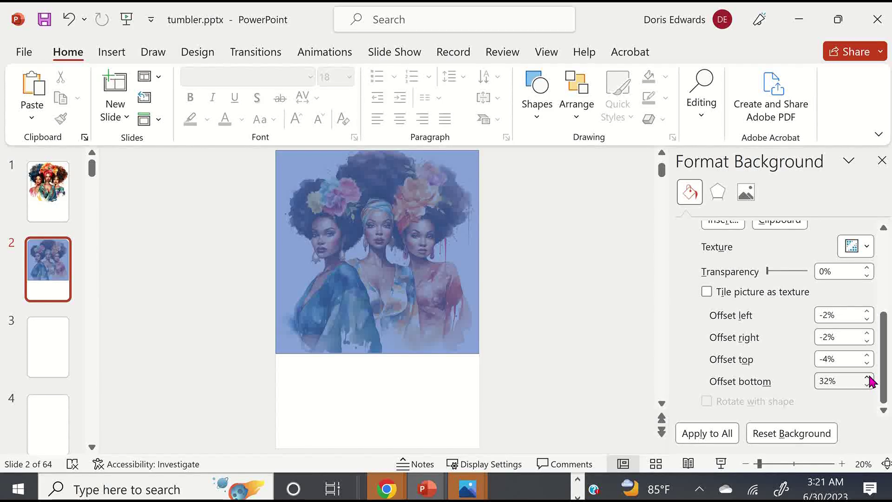
pyautogui.click(866, 377)
pyautogui.click(866, 377)
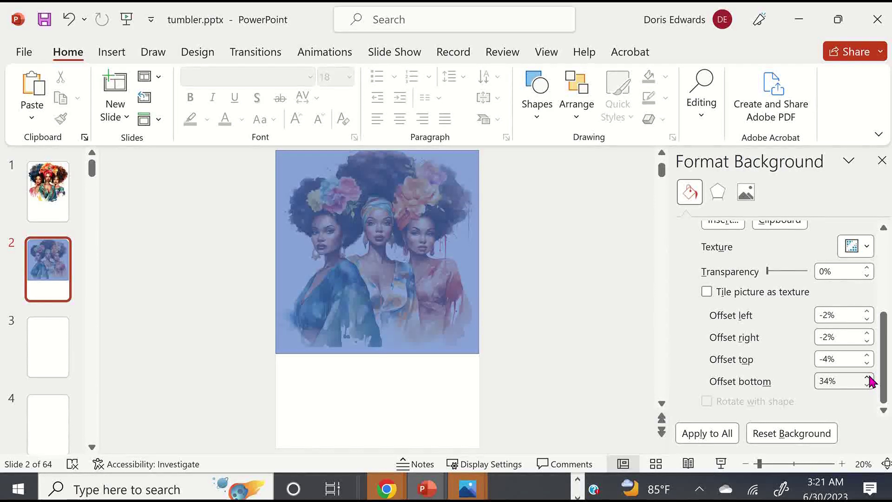
# Move the blue guide square off the artwork on slide 2 and set the background picture's top offset to -2%
pyautogui.click(362, 202)
pyautogui.moveTo(361, 202); pyautogui.dragTo(488, 271)
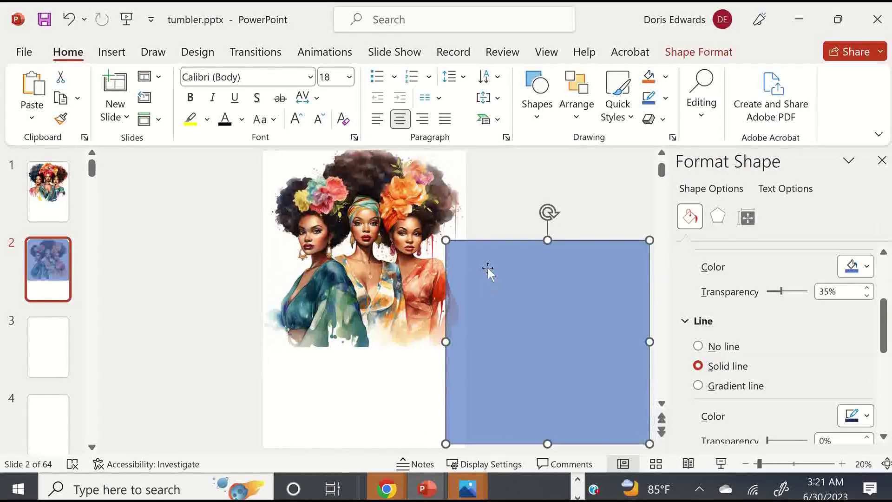
pyautogui.click(419, 368)
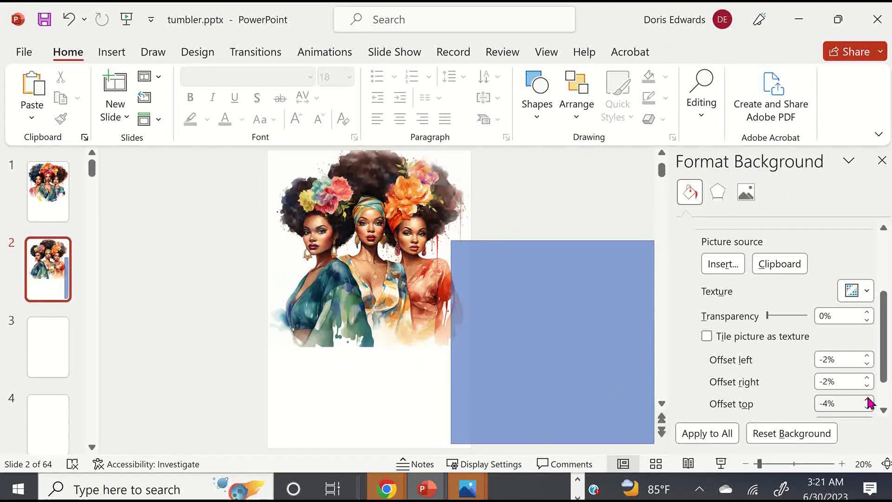
pyautogui.click(867, 400)
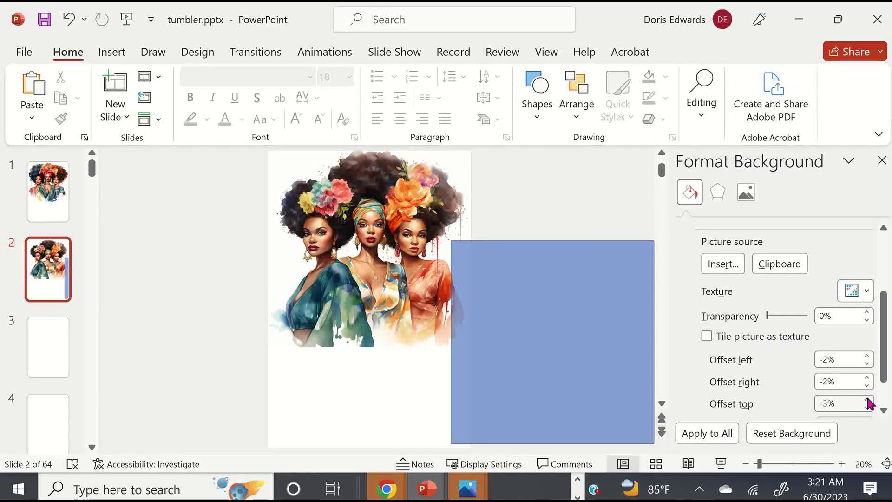
pyautogui.click(866, 400)
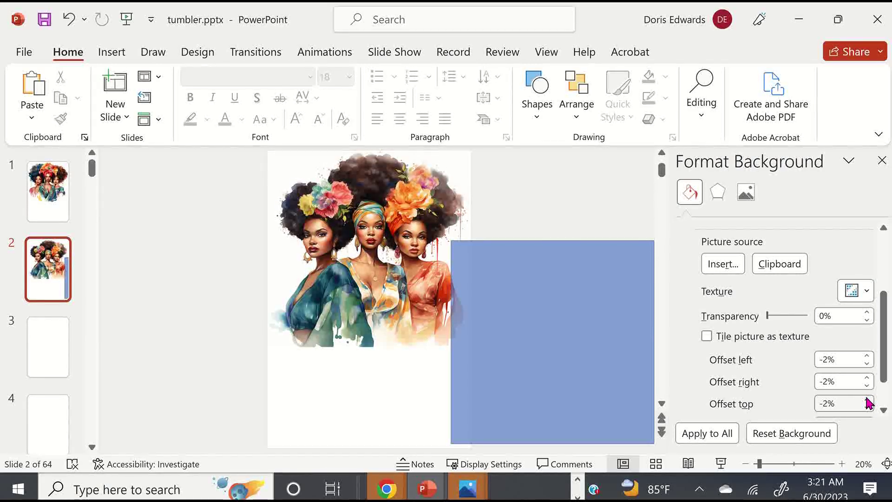
pyautogui.moveTo(883, 359); pyautogui.dragTo(882, 379)
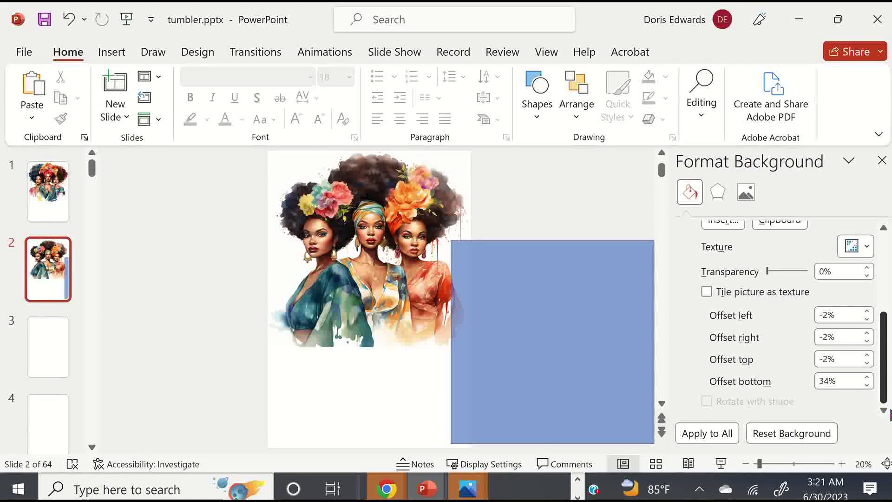
# Place the blue guide square back over slide 2's artwork, aligned with the slide's upper edge, to check how the picture fits
pyautogui.click(518, 334)
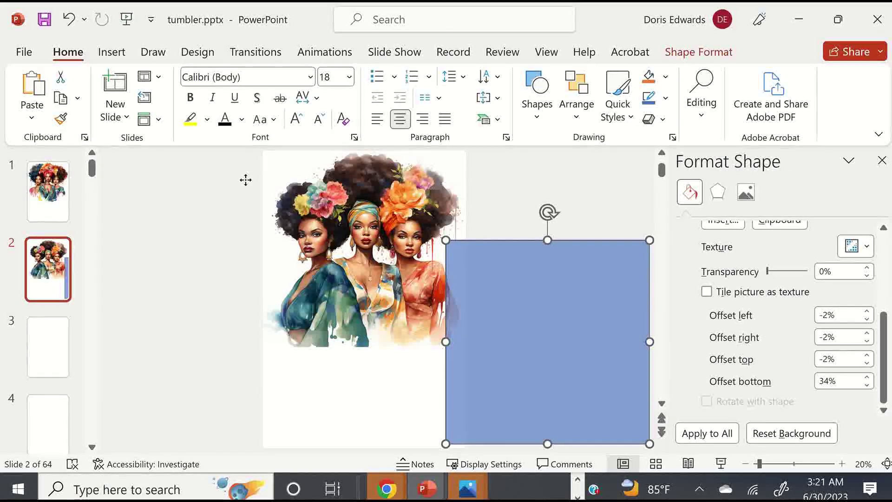
pyautogui.moveTo(529, 361); pyautogui.dragTo(372, 282)
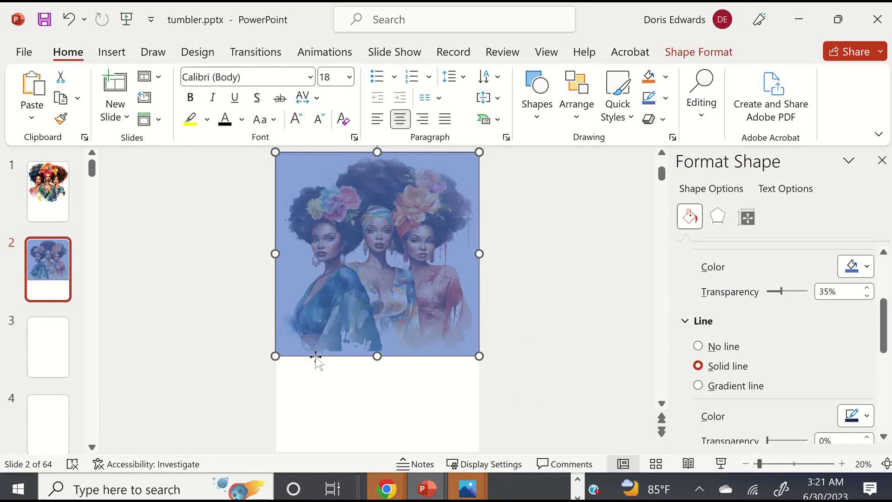
pyautogui.scroll(-2, 860, 391)
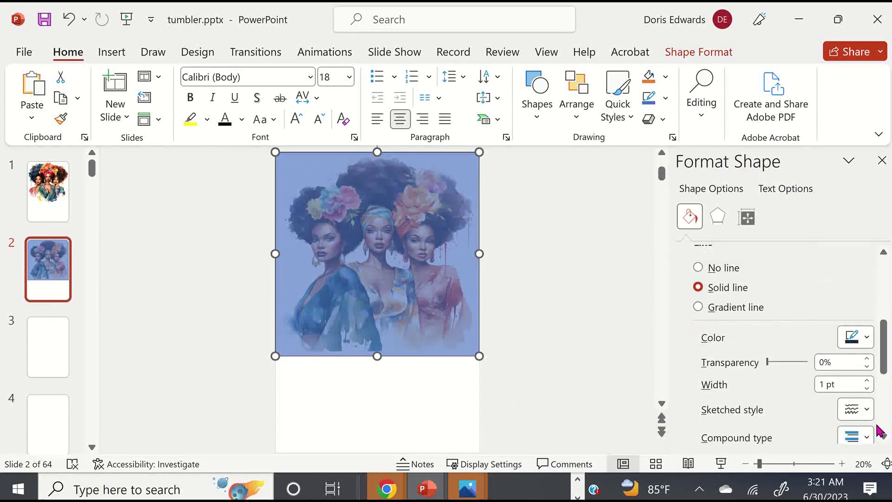
pyautogui.scroll(-5, 867, 402)
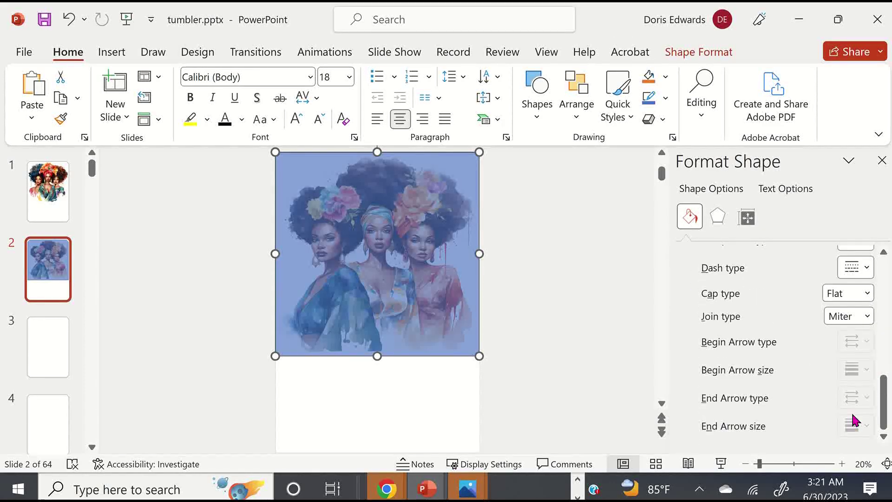
pyautogui.moveTo(340, 238); pyautogui.dragTo(412, 256)
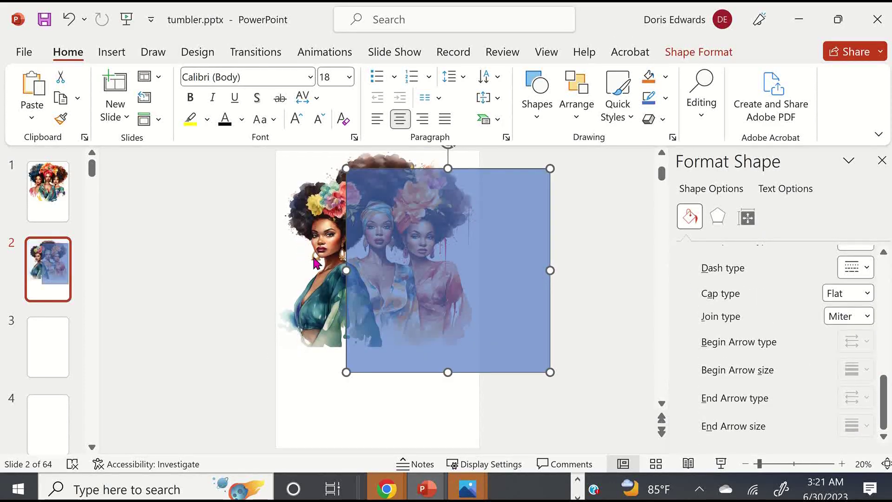
pyautogui.click(299, 249)
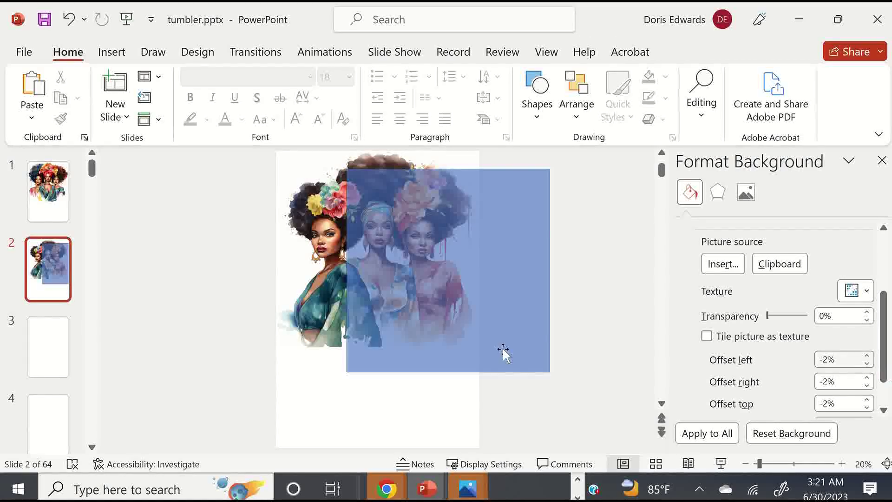
pyautogui.click(488, 351)
pyautogui.moveTo(427, 290); pyautogui.dragTo(338, 261)
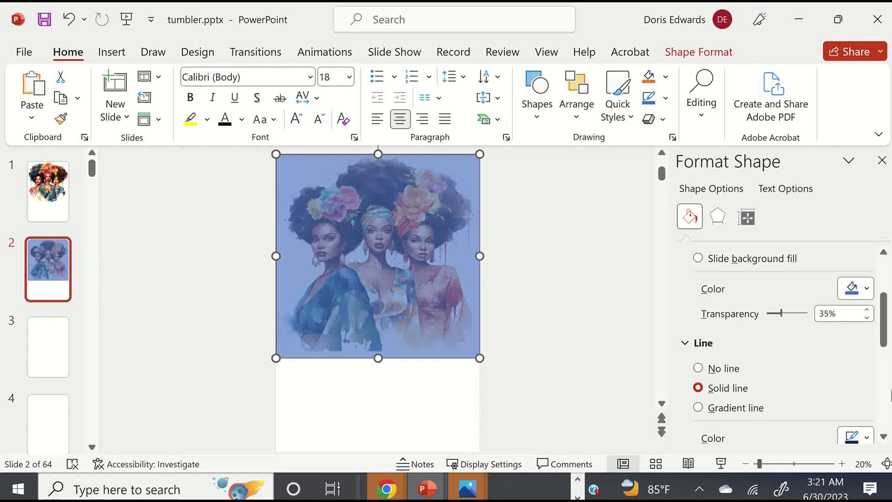
pyautogui.moveTo(884, 321); pyautogui.dragTo(883, 403)
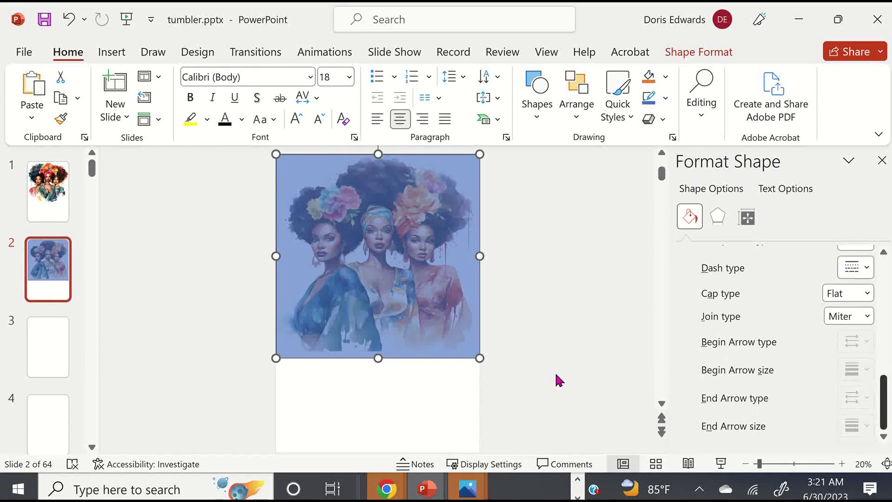
pyautogui.click(343, 386)
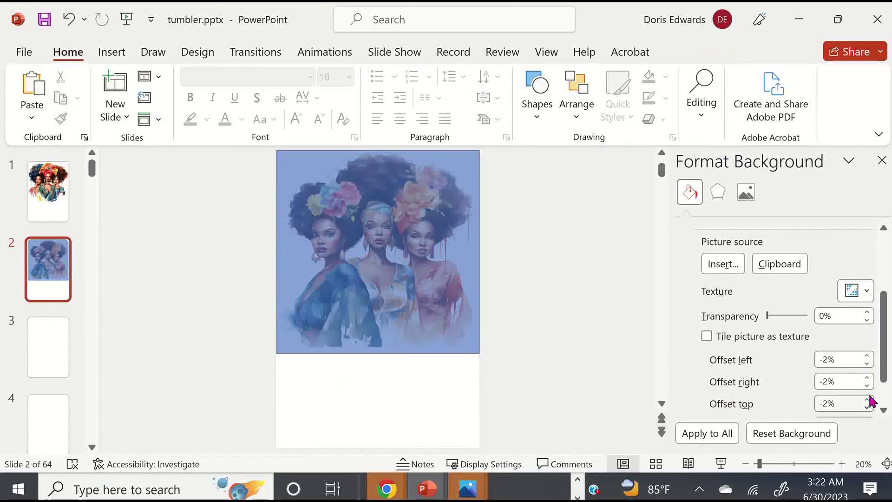
# Set the left offset of slide 2's background picture to -3%
pyautogui.click(867, 356)
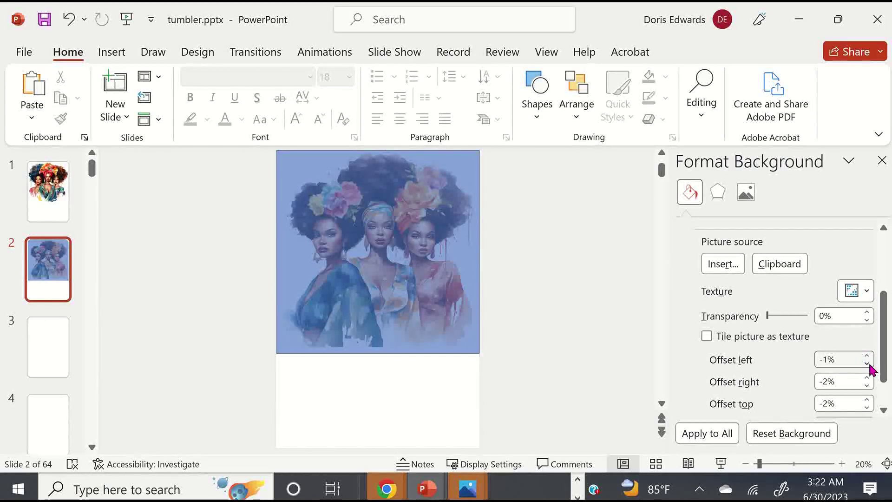
pyautogui.click(866, 363)
pyautogui.click(866, 364)
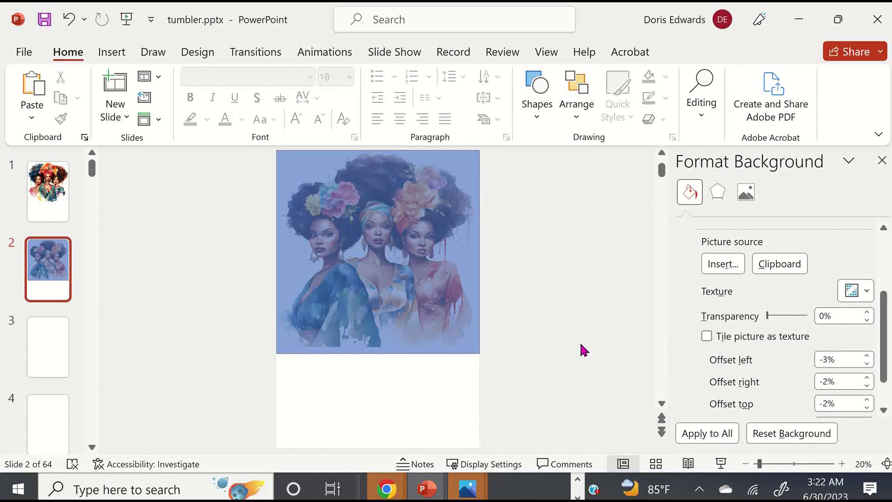
# Move the blue guide square off slide 2's artwork and delete it
pyautogui.click(408, 279)
pyautogui.moveTo(430, 279); pyautogui.dragTo(638, 362)
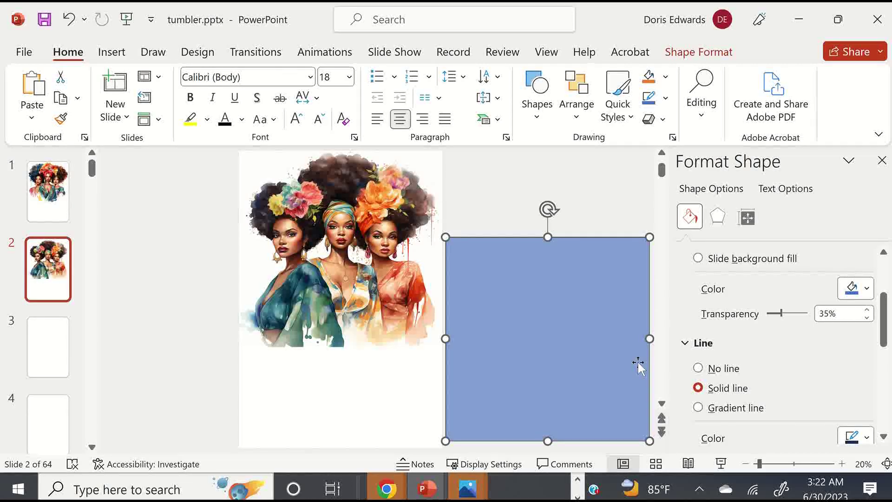
pyautogui.press('Delete')
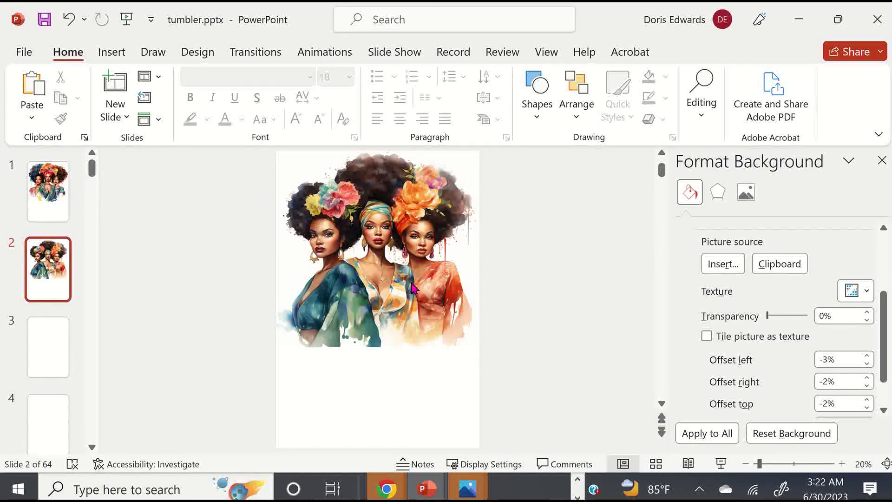
# Open the print settings for slide 1 and bring up the Epson printer's properties
pyautogui.click(34, 197)
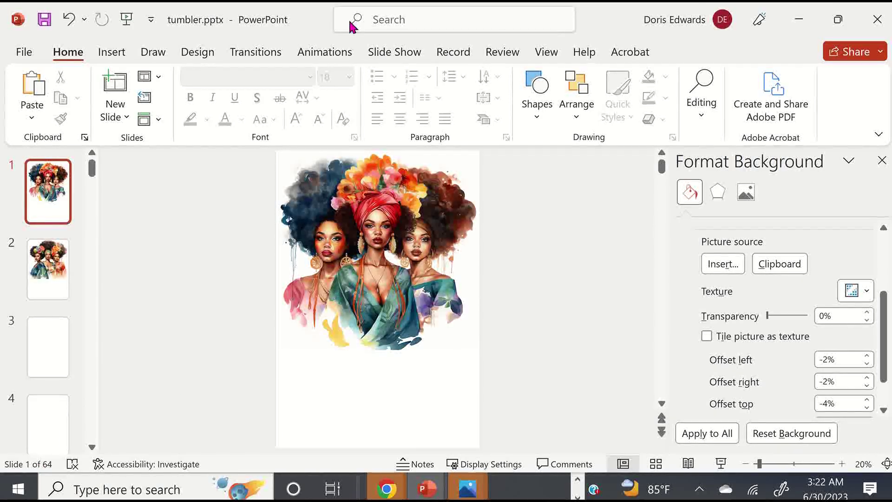
pyautogui.click(22, 55)
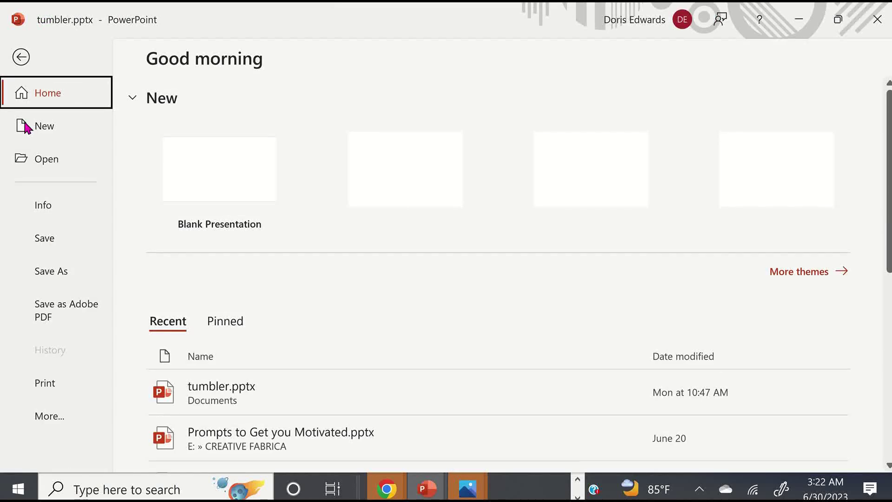
pyautogui.click(55, 385)
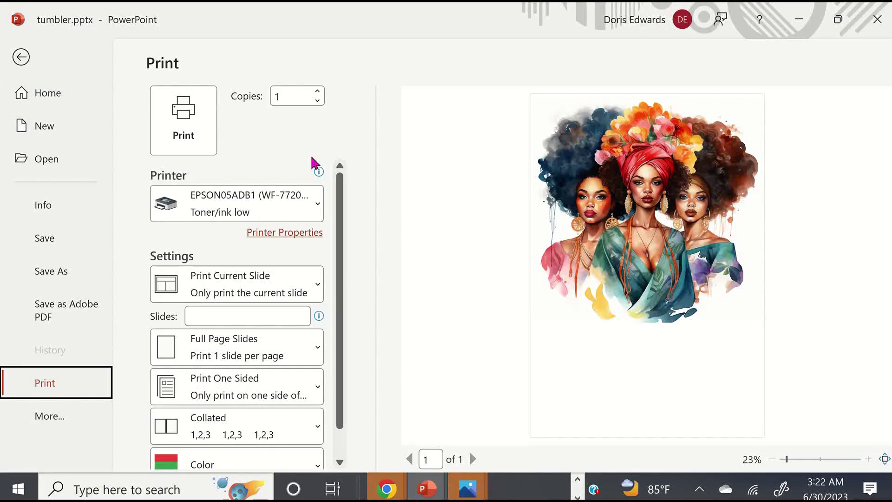
pyautogui.moveTo(318, 220)
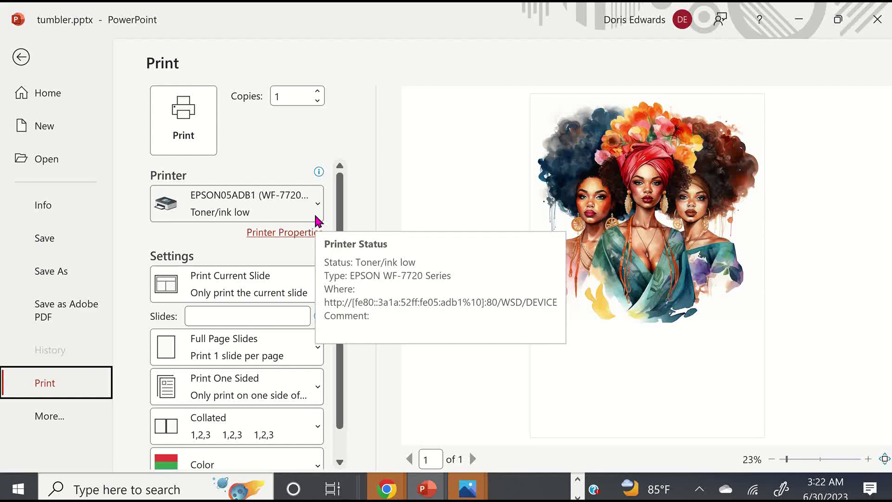
pyautogui.click(285, 233)
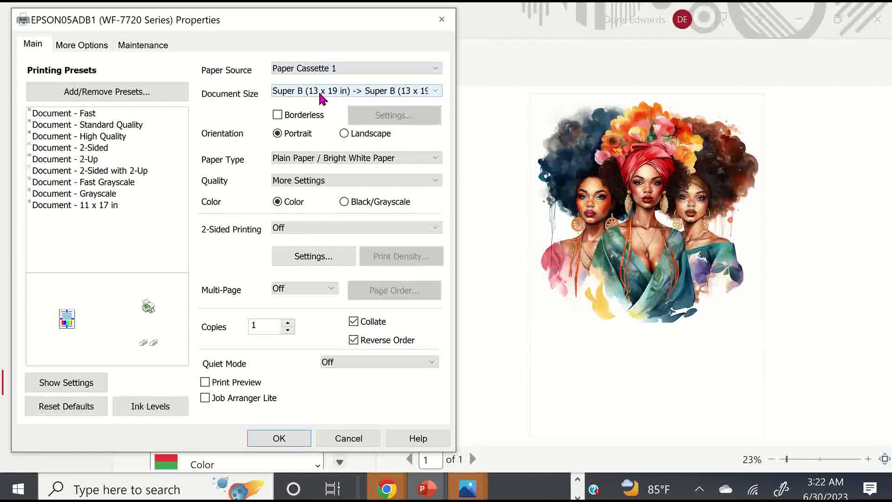
# Review the printer's document size choices, quality slider and additional options such as Mirror Image, and leave the properties without applying changes
pyautogui.click(352, 95)
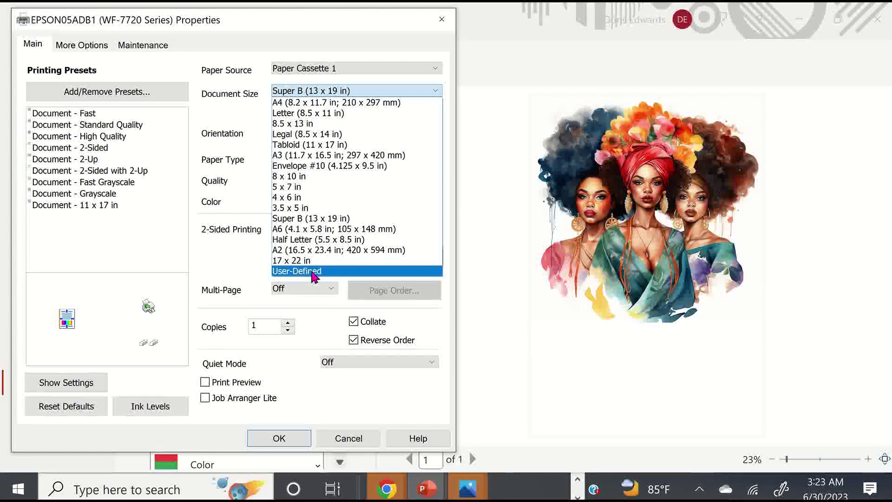
pyautogui.click(354, 91)
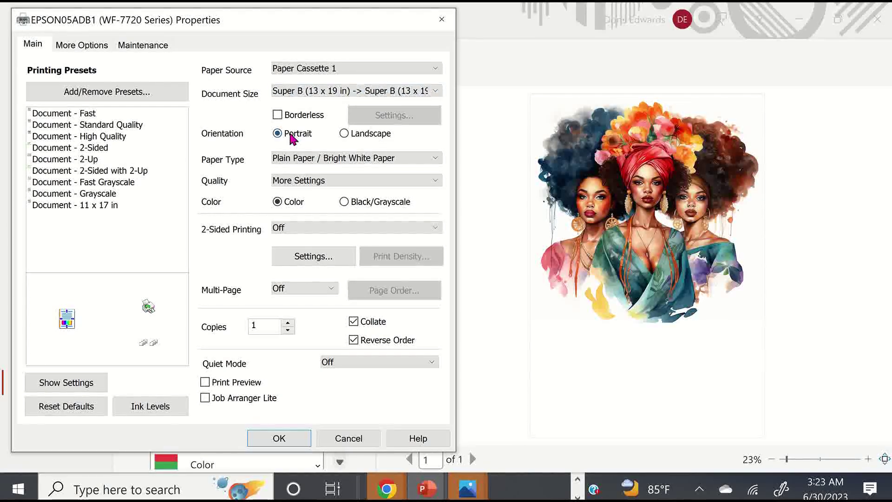
pyautogui.click(305, 182)
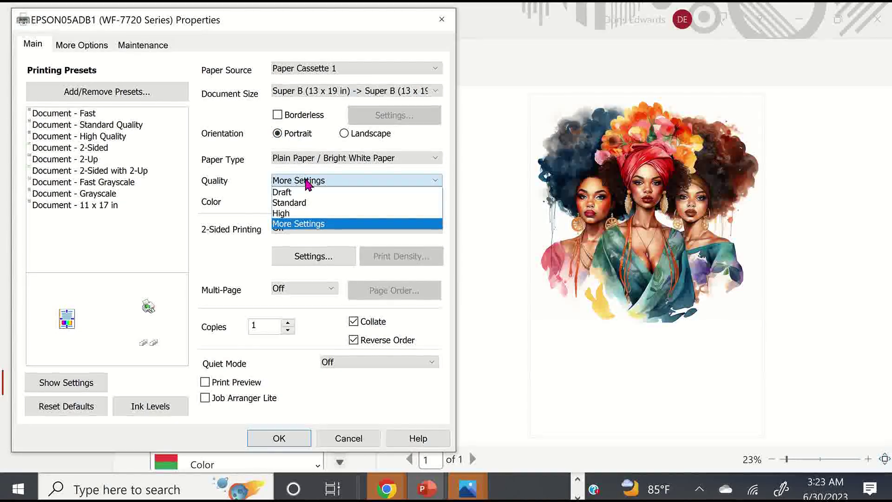
pyautogui.click(305, 223)
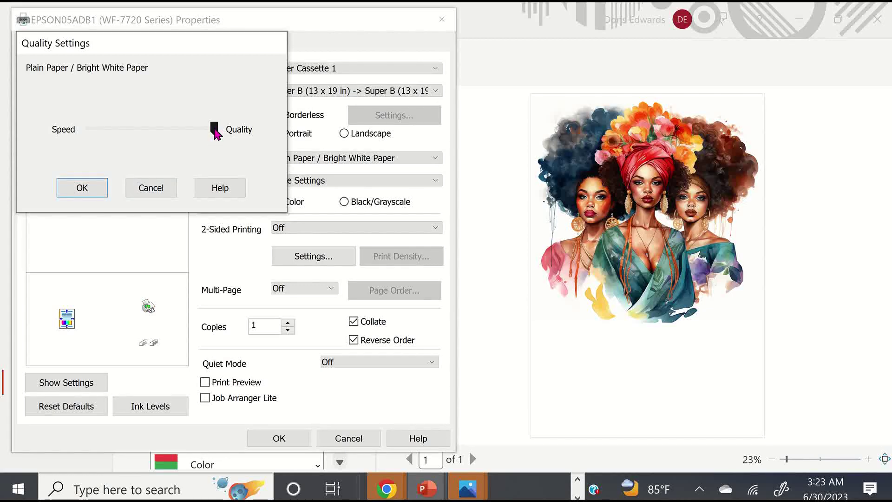
pyautogui.click(76, 188)
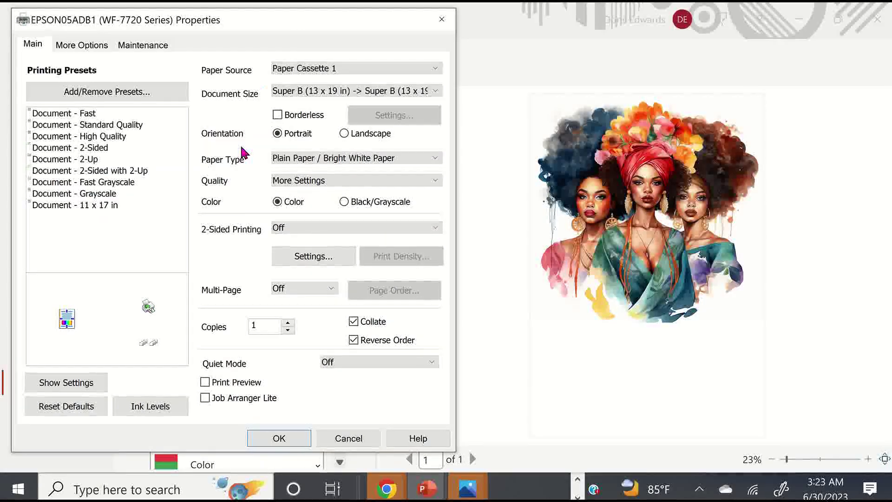
pyautogui.click(82, 44)
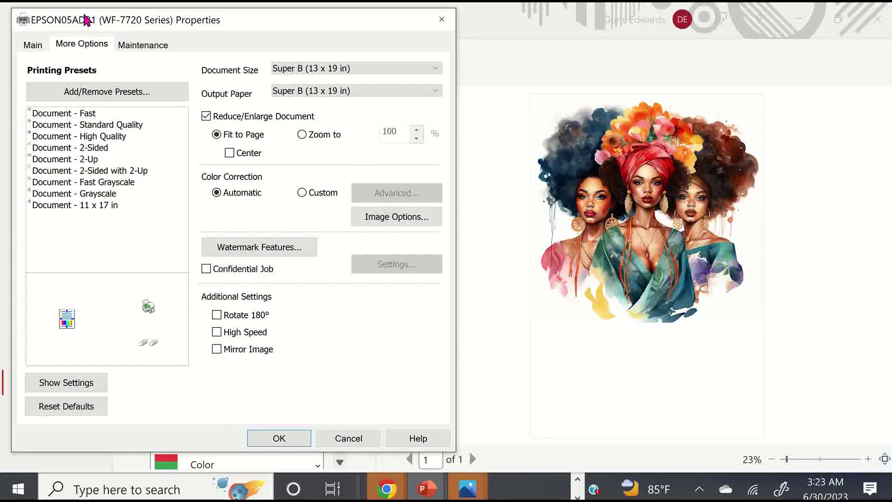
pyautogui.click(33, 45)
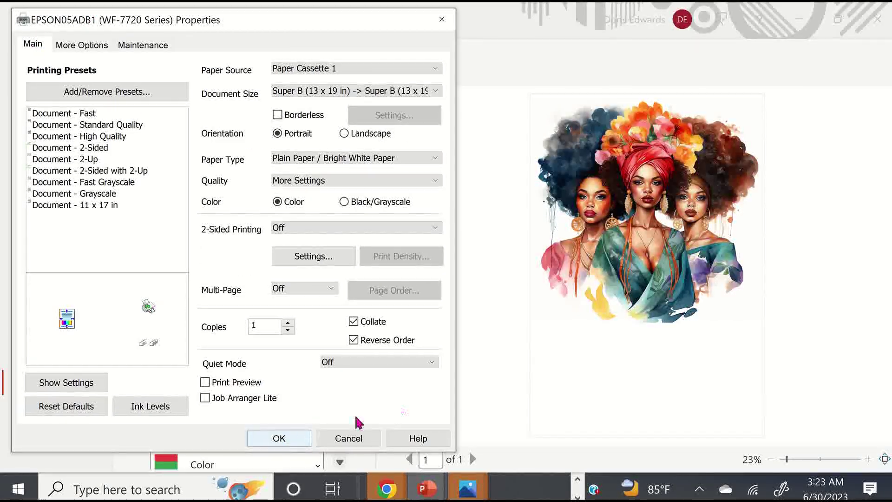
pyautogui.click(368, 441)
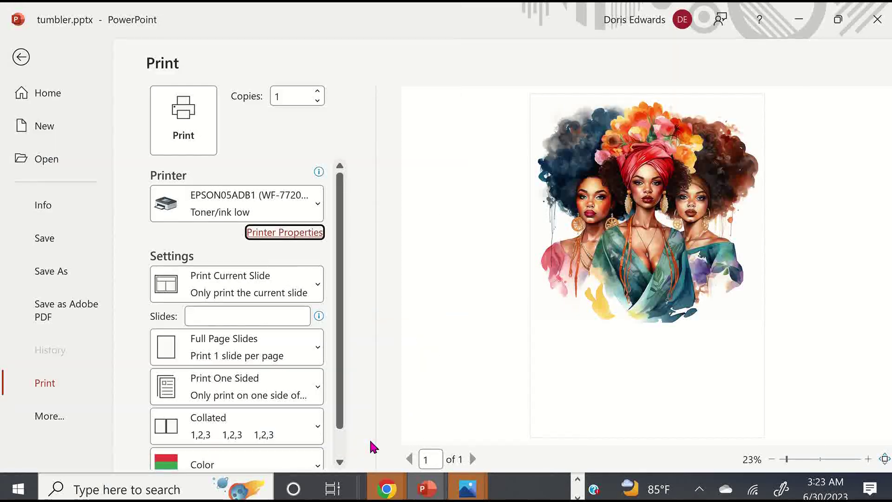